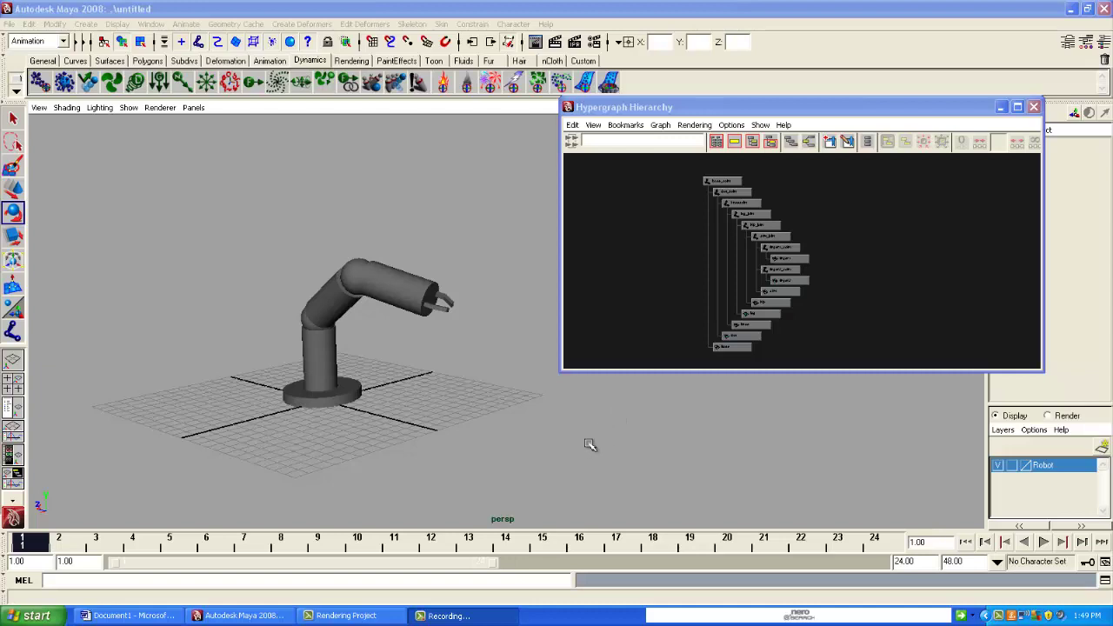
# Create a polygon cube as a low box on the grid in front of the robot arm and activate the Move tool
pyautogui.keyDown('alt'); pyautogui.moveTo(446, 416); pyautogui.dragTo(377, 423); pyautogui.keyUp('alt')
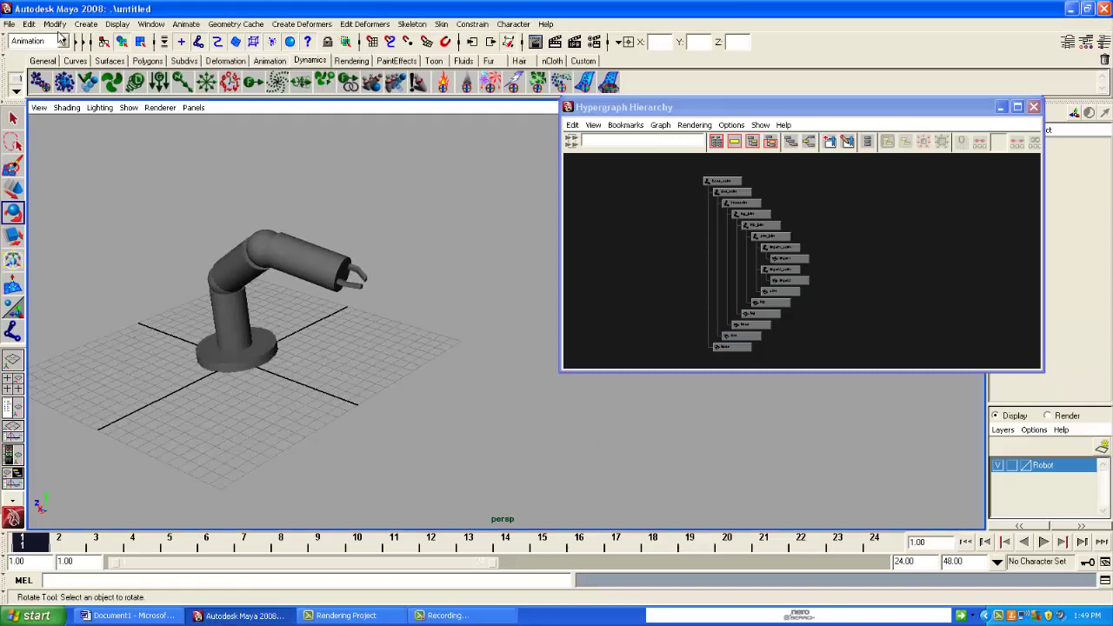
pyautogui.click(85, 24)
pyautogui.moveTo(122, 57)
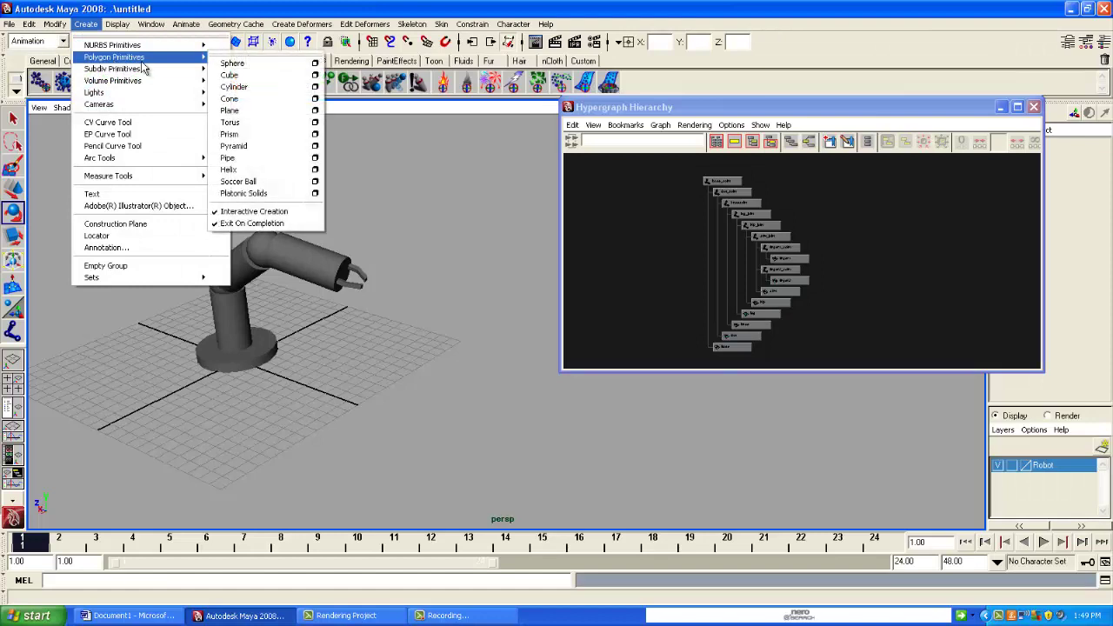
pyautogui.click(231, 75)
pyautogui.moveTo(380, 363)
pyautogui.mouseDown()
pyautogui.moveTo(402, 375)
pyautogui.moveTo(405, 392)
pyautogui.moveTo(397, 359)
pyautogui.moveTo(422, 340)
pyautogui.mouseUp()
pyautogui.keyDown('alt'); pyautogui.moveTo(431, 414); pyautogui.dragTo(390, 392); pyautogui.keyUp('alt')
pyautogui.click(493, 440)
pyautogui.click(467, 389)
pyautogui.click(15, 189)
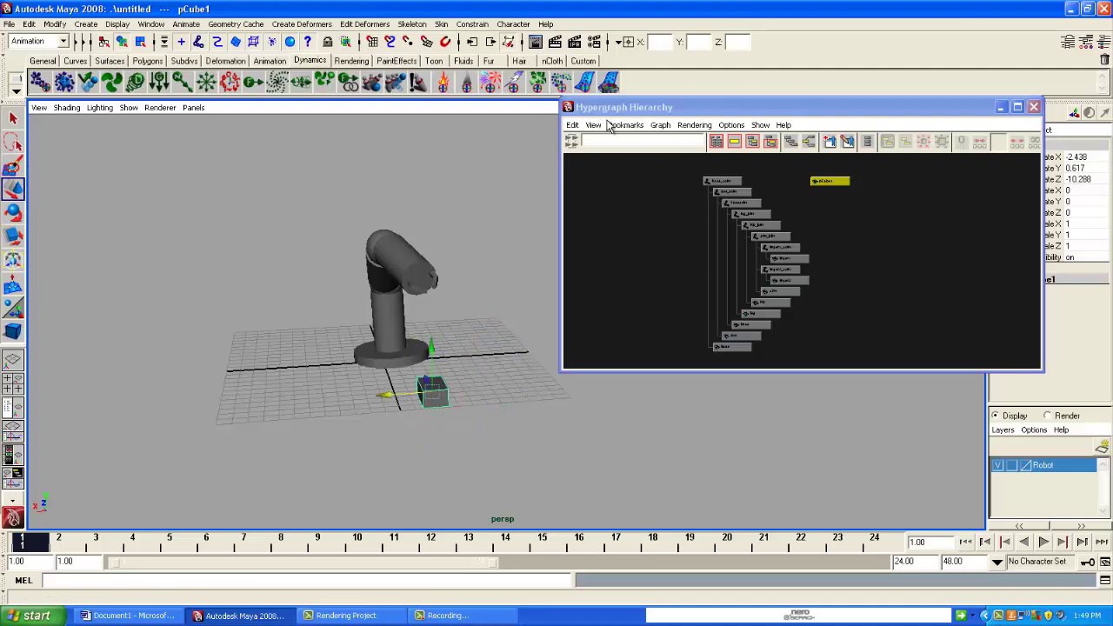
# Close the floating Hypergraph Hierarchy window, reopening it once before closing it for good
pyautogui.click(1034, 108)
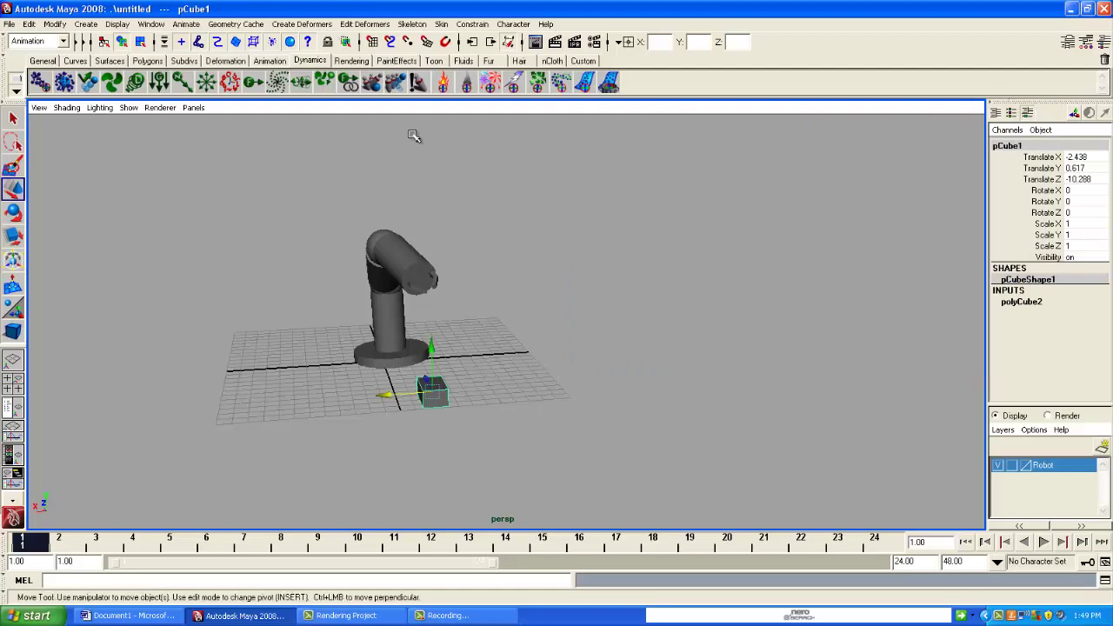
pyautogui.click(151, 24)
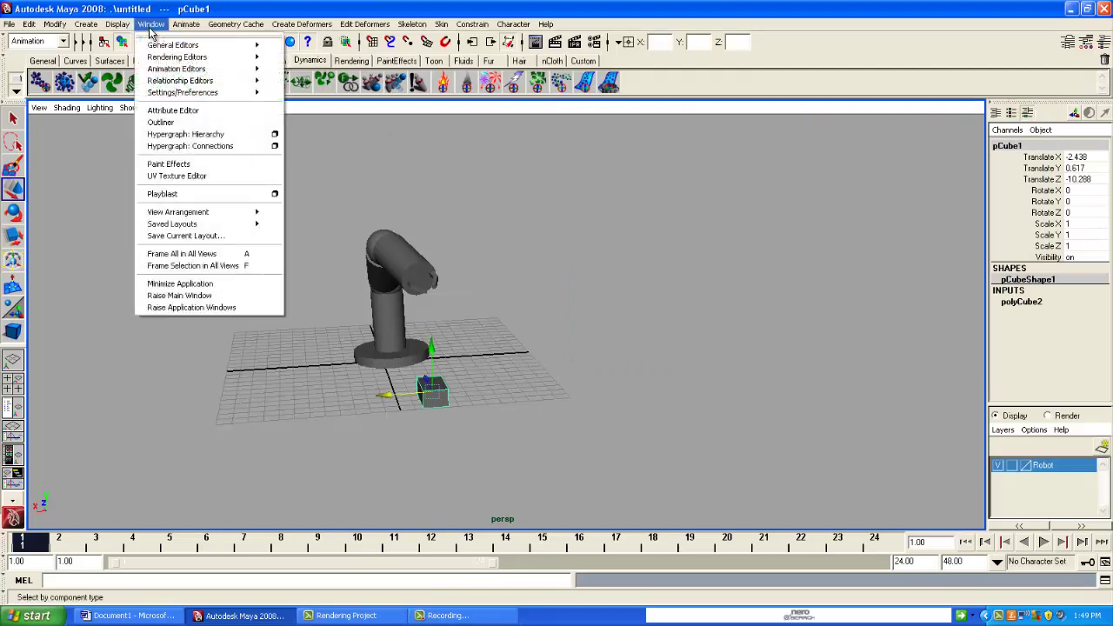
pyautogui.click(191, 136)
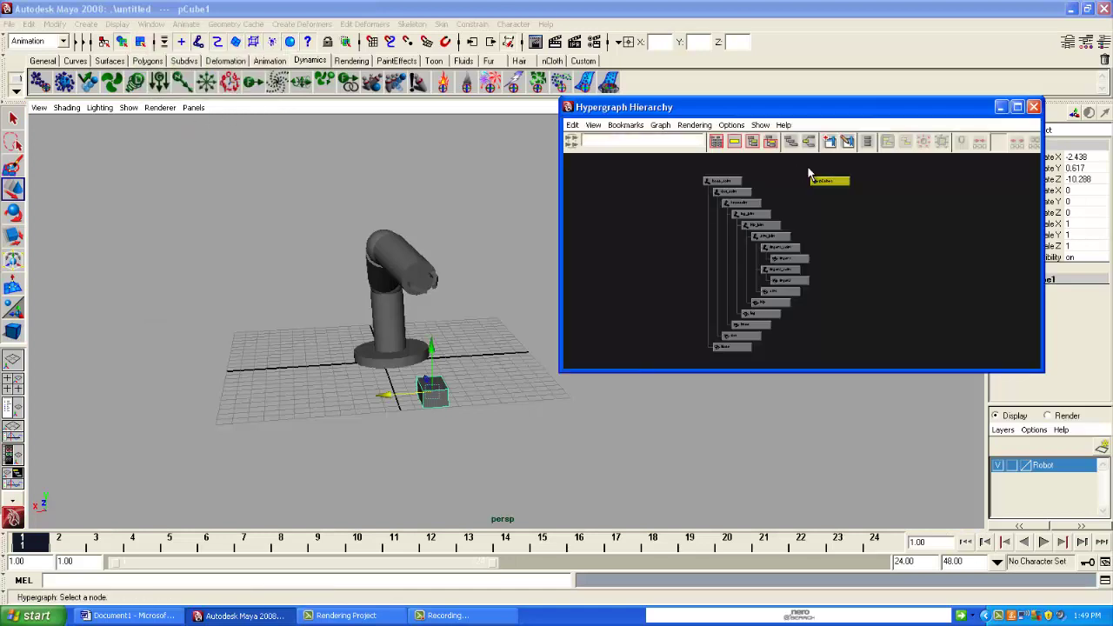
pyautogui.click(1034, 107)
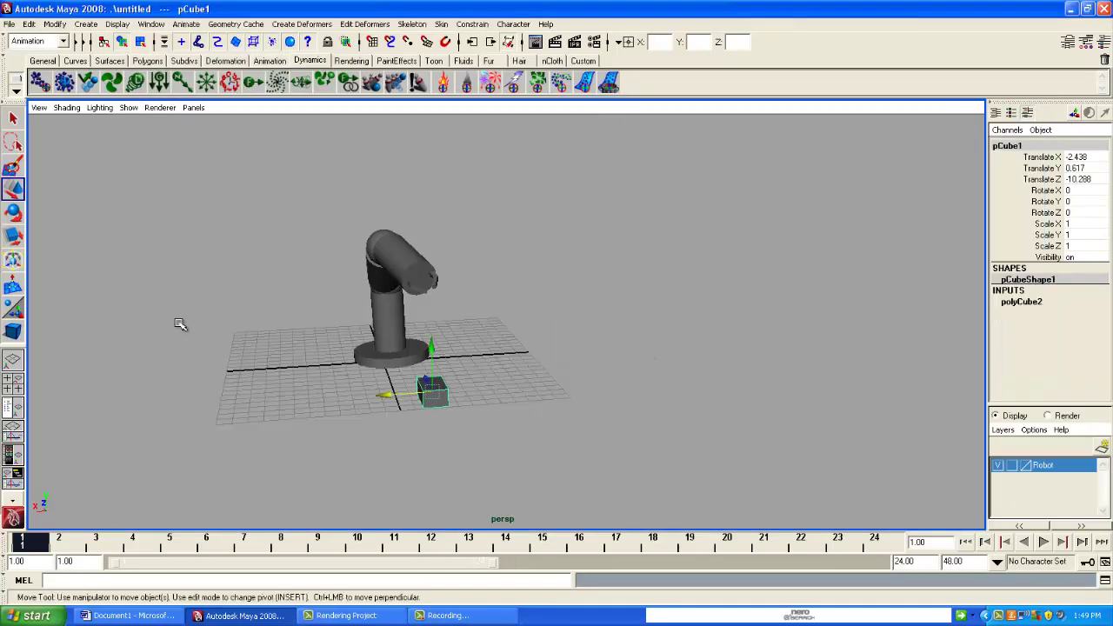
# Switch to the split outliner and perspective layout and replace the outliner with the Hypergraph Hierarchy
pyautogui.click(13, 407)
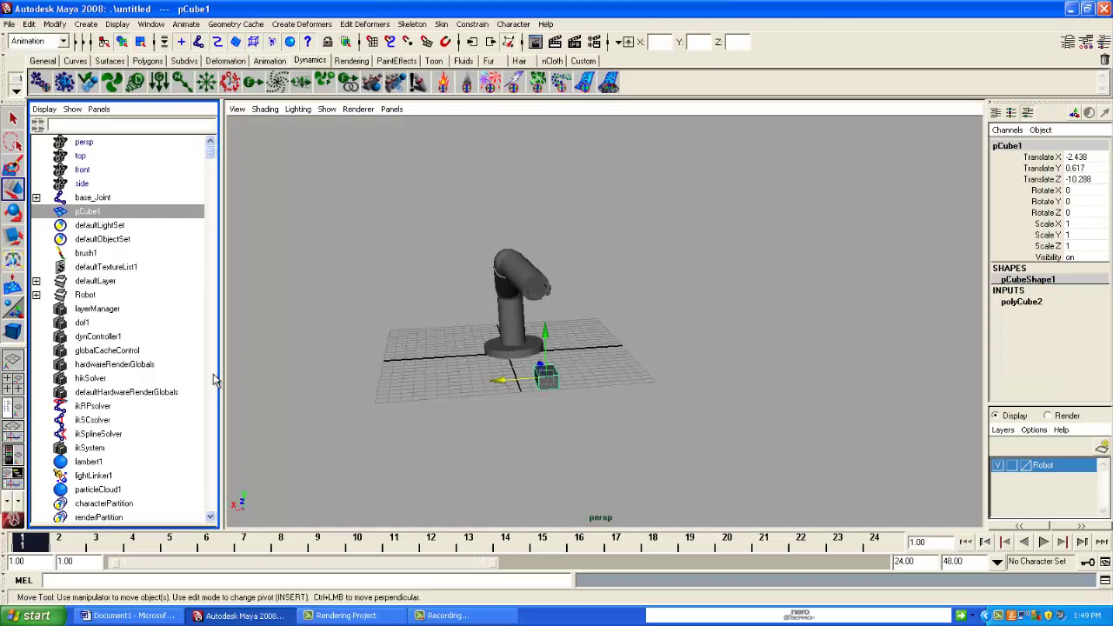
pyautogui.click(99, 110)
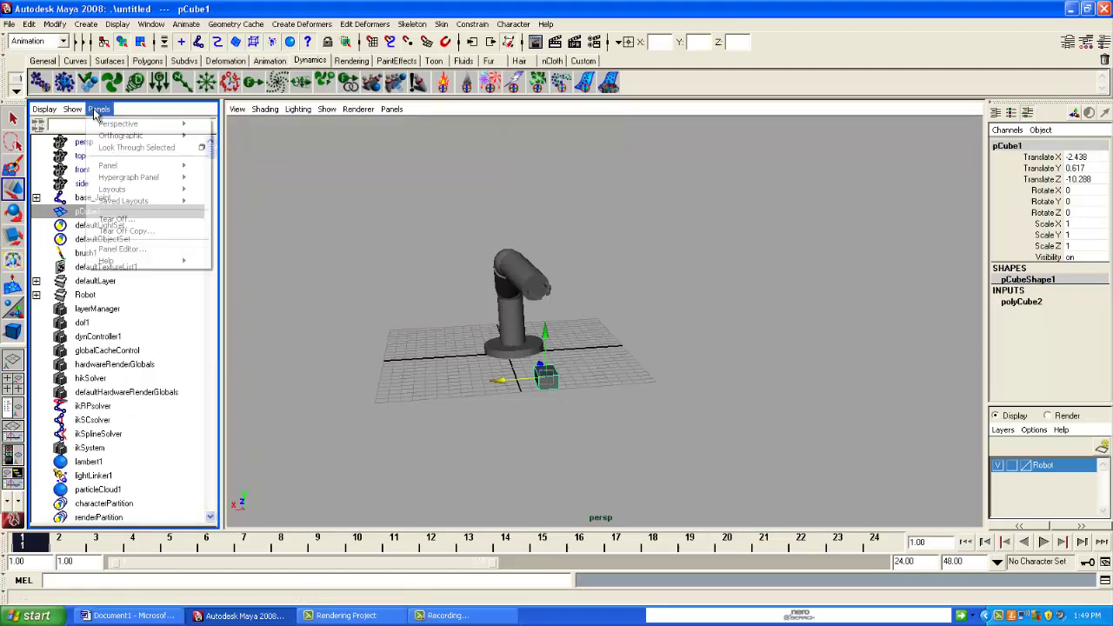
pyautogui.moveTo(122, 195)
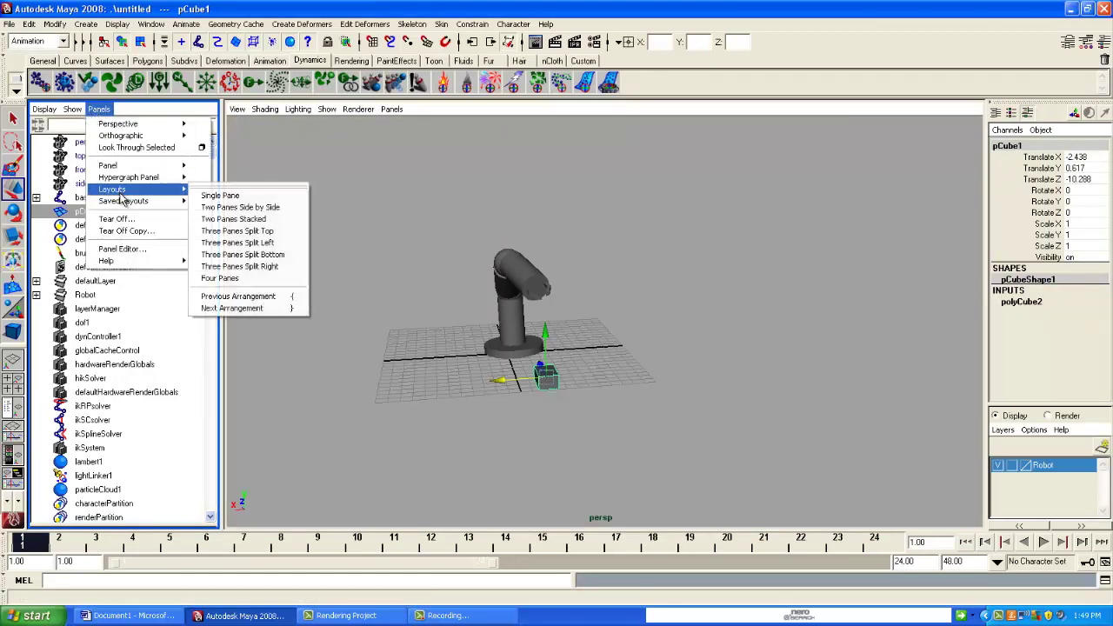
pyautogui.moveTo(129, 169)
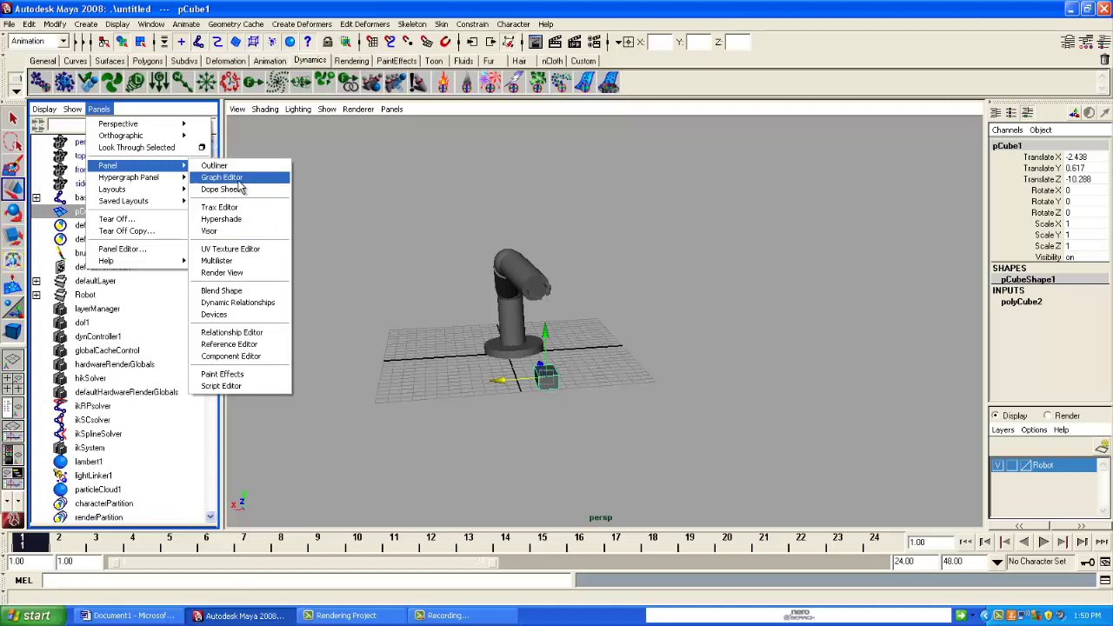
pyautogui.moveTo(161, 188)
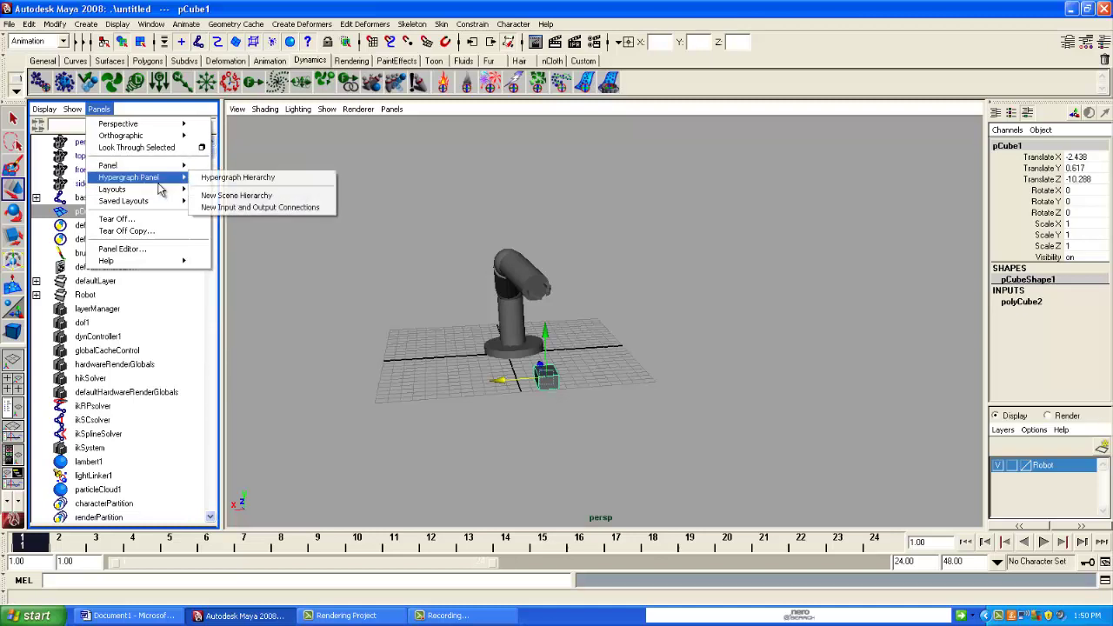
pyautogui.click(224, 177)
# Adjust the width of the Hypergraph pane and frame the robot's joint hierarchy so its node names are readable
pyautogui.moveTo(224, 265); pyautogui.dragTo(331, 270)
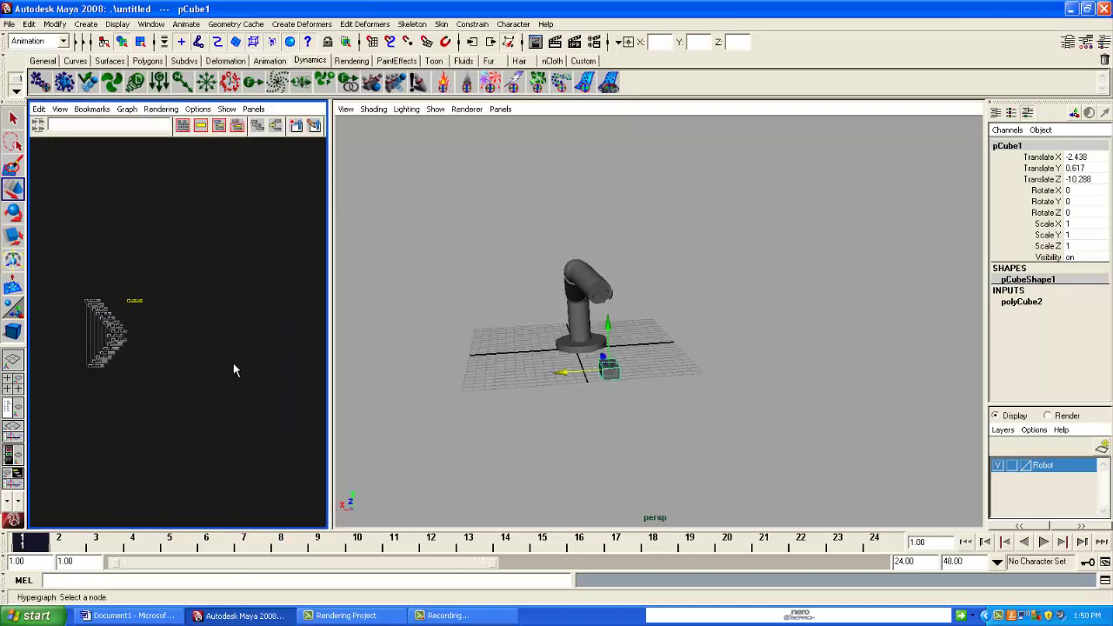
pyautogui.press('a')
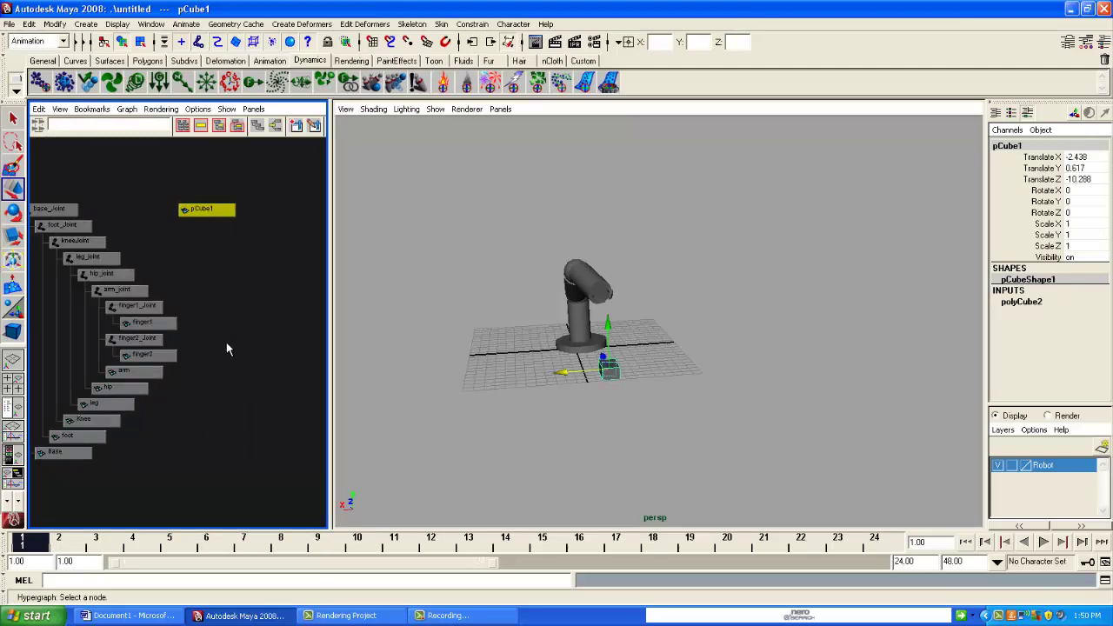
pyautogui.moveTo(336, 352); pyautogui.dragTo(224, 359)
pyautogui.scroll(-3, 177, 356)
pyautogui.keyDown('alt'); pyautogui.moveTo(182, 354); pyautogui.dragTo(174, 347, button='middle'); pyautogui.keyUp('alt')
pyautogui.scroll(3, 458, 361)
pyautogui.scroll(2, 455, 361)
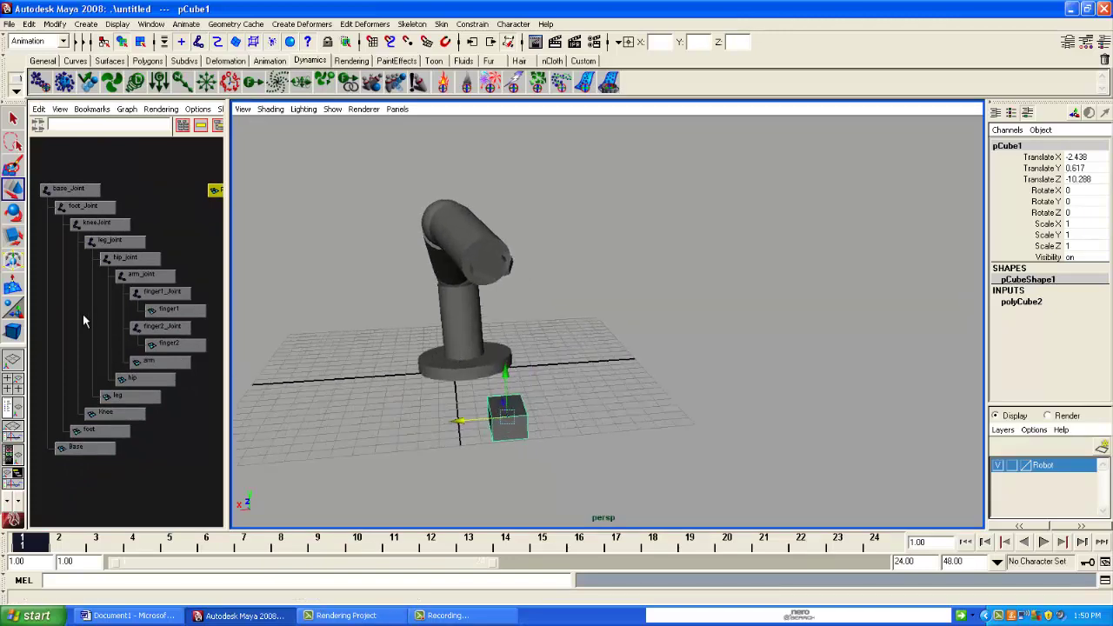
# Create a new perspective camera for the viewport and orbit it to a side view of the robot arm and cube
pyautogui.moveTo(591, 360)
pyautogui.keyDown('alt'); pyautogui.mouseDown()
pyautogui.moveTo(559, 359)
pyautogui.moveTo(658, 367)
pyautogui.moveTo(591, 351)
pyautogui.moveTo(610, 351)
pyautogui.mouseUp(); pyautogui.keyUp('alt')
pyautogui.keyDown('alt'); pyautogui.moveTo(532, 301); pyautogui.dragTo(427, 162); pyautogui.keyUp('alt')
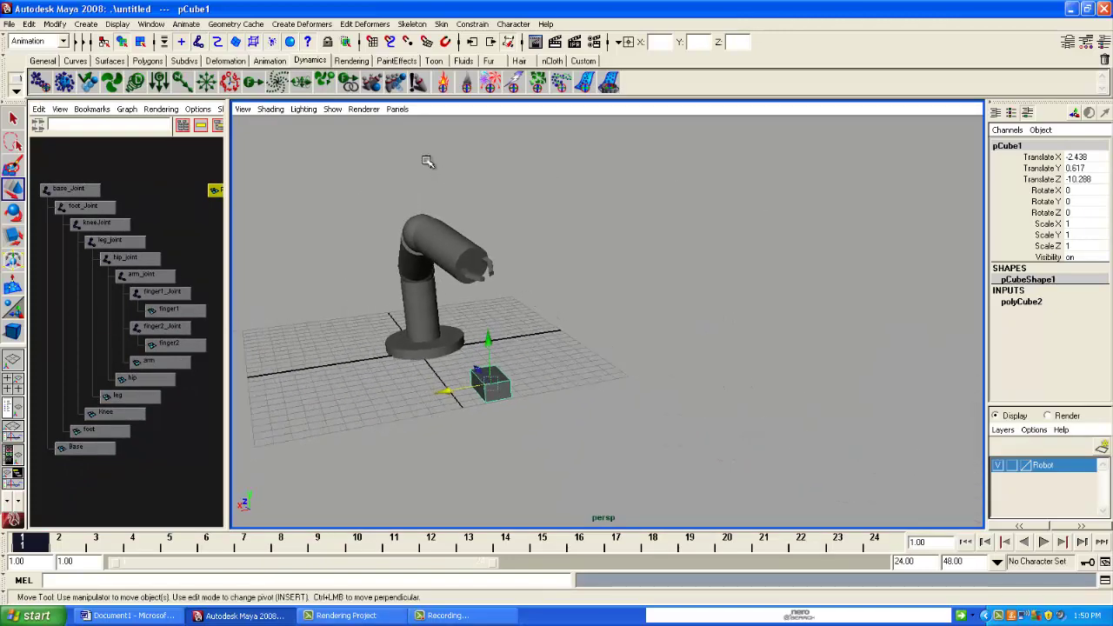
pyautogui.click(397, 108)
pyautogui.moveTo(439, 123)
pyautogui.click(511, 125)
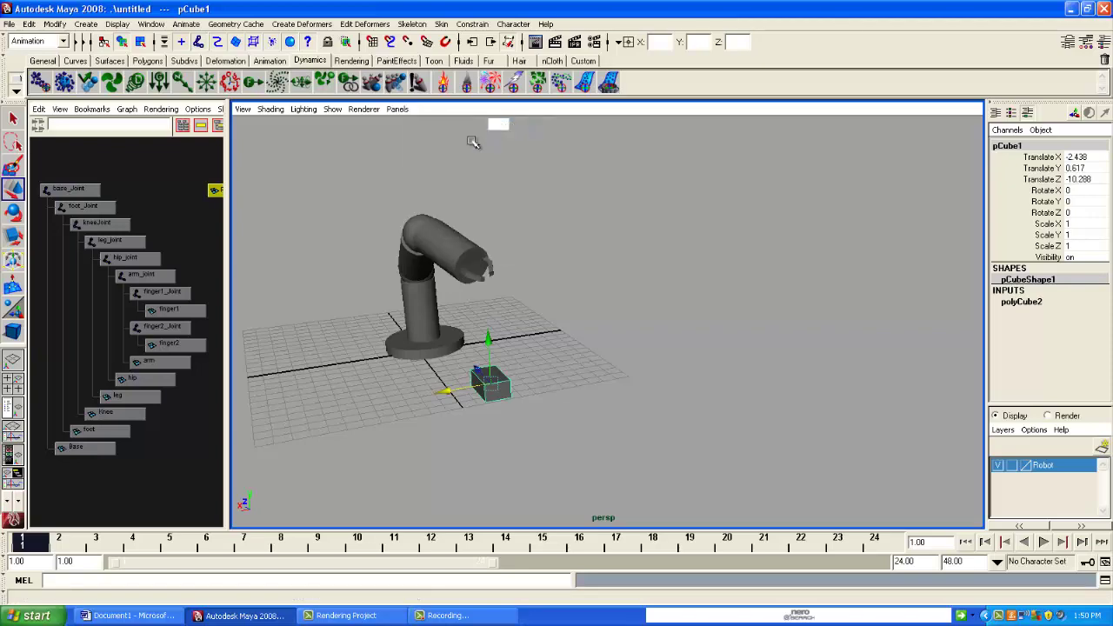
pyautogui.click(398, 109)
pyautogui.click(511, 141)
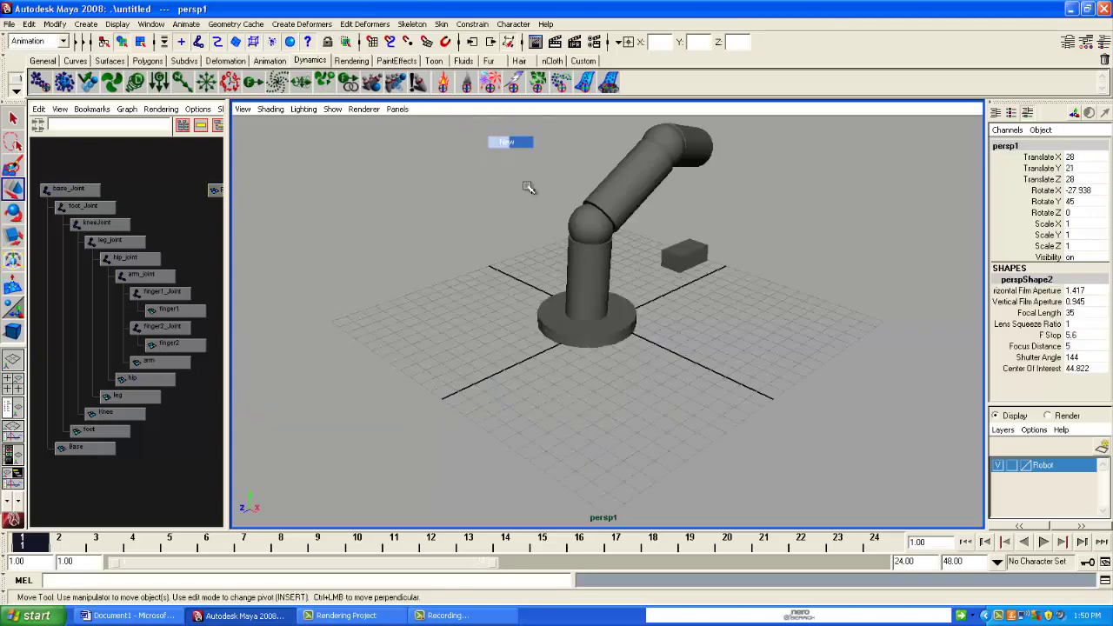
pyautogui.keyDown('alt'); pyautogui.moveTo(528, 187); pyautogui.dragTo(541, 391); pyautogui.keyUp('alt')
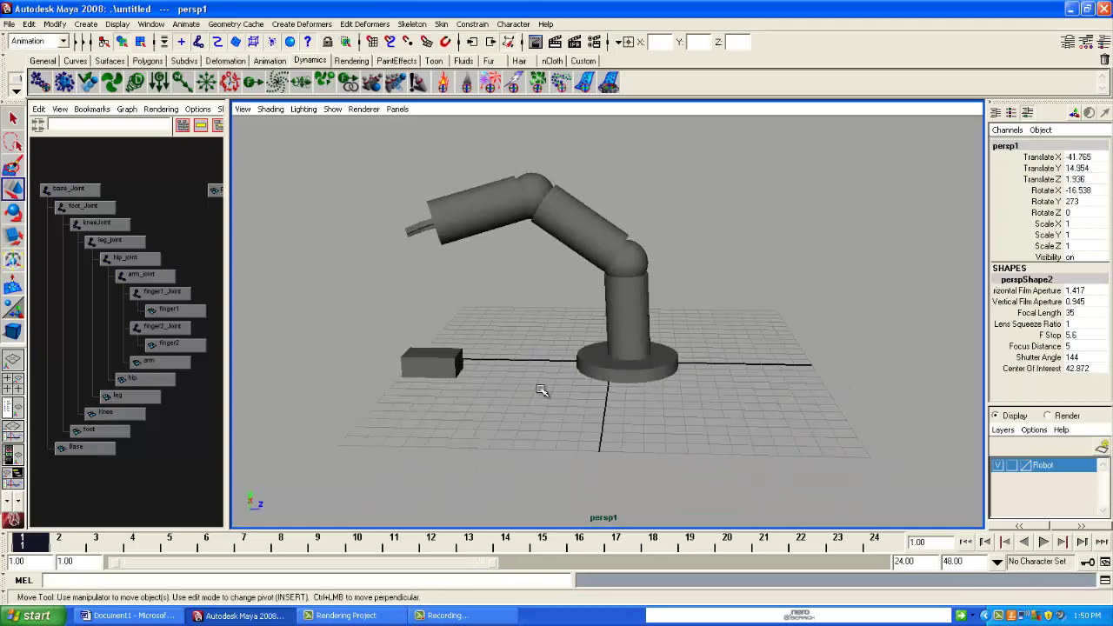
# Select all robot nodes and the cube in the hierarchy, set a keyframe at frame 1, and clear the selection
pyautogui.scroll(-1, 137, 274)
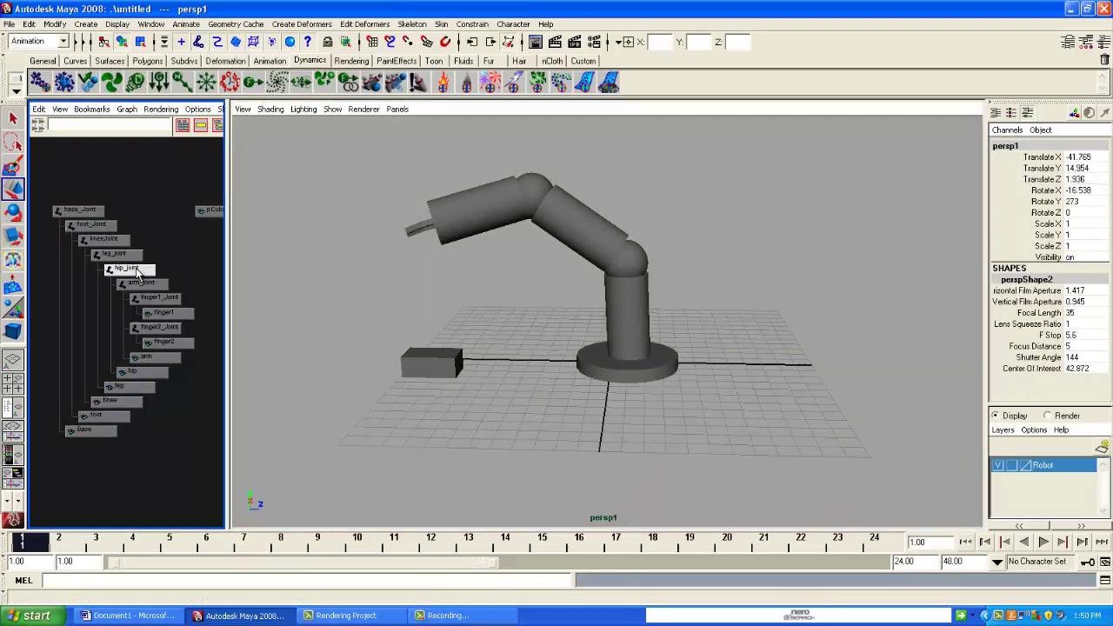
pyautogui.scroll(-1, 120, 391)
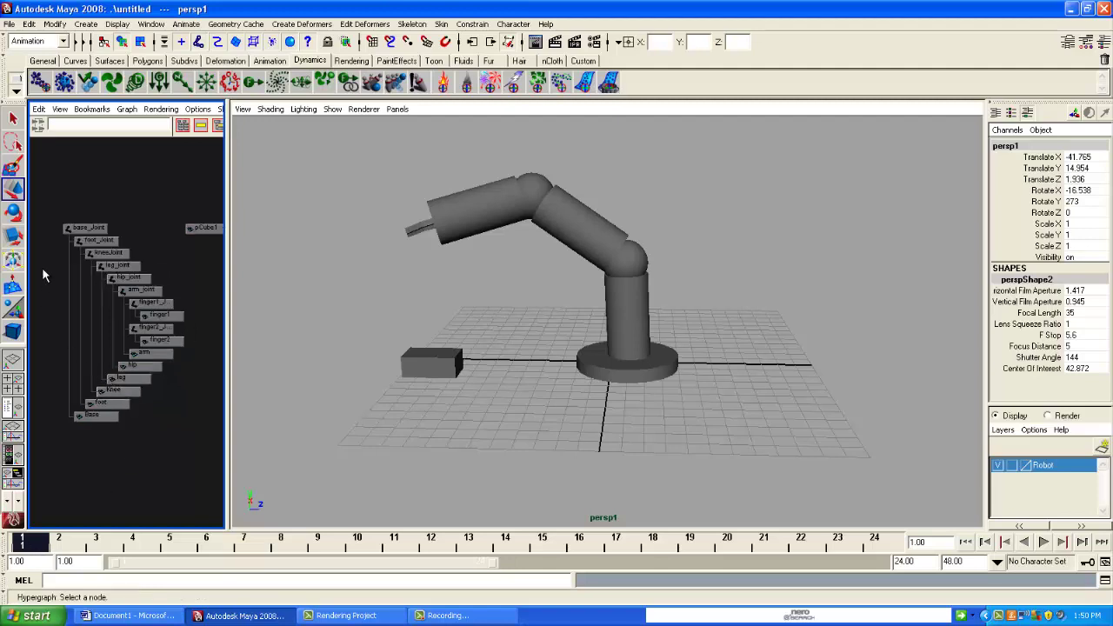
pyautogui.moveTo(122, 378); pyautogui.dragTo(218, 470)
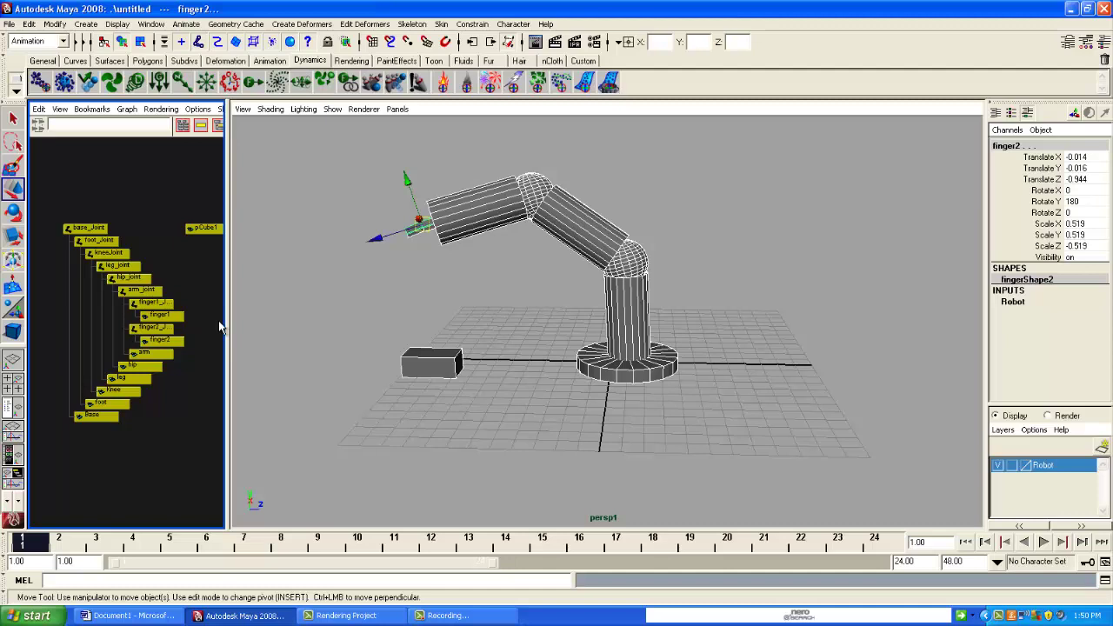
pyautogui.press('s')
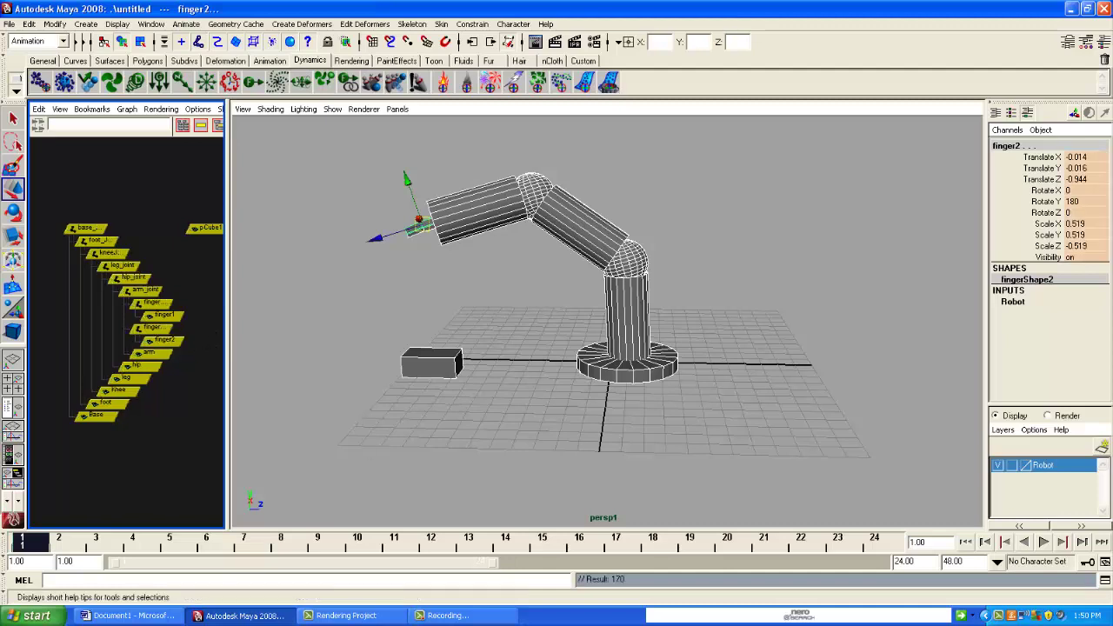
pyautogui.click(195, 270)
pyautogui.click(109, 417)
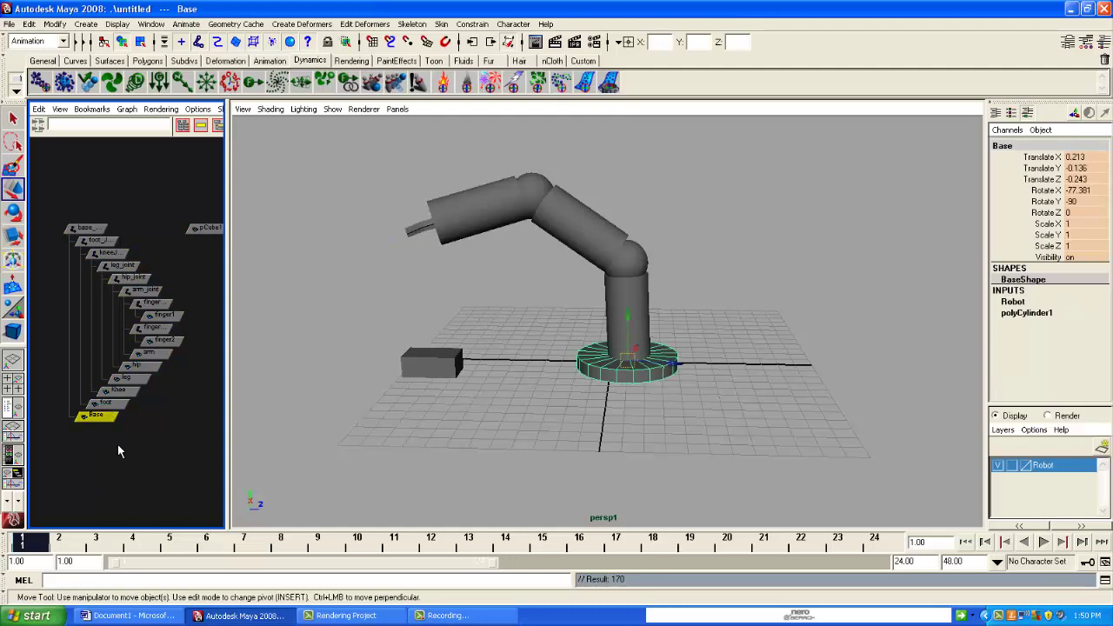
pyautogui.click(119, 451)
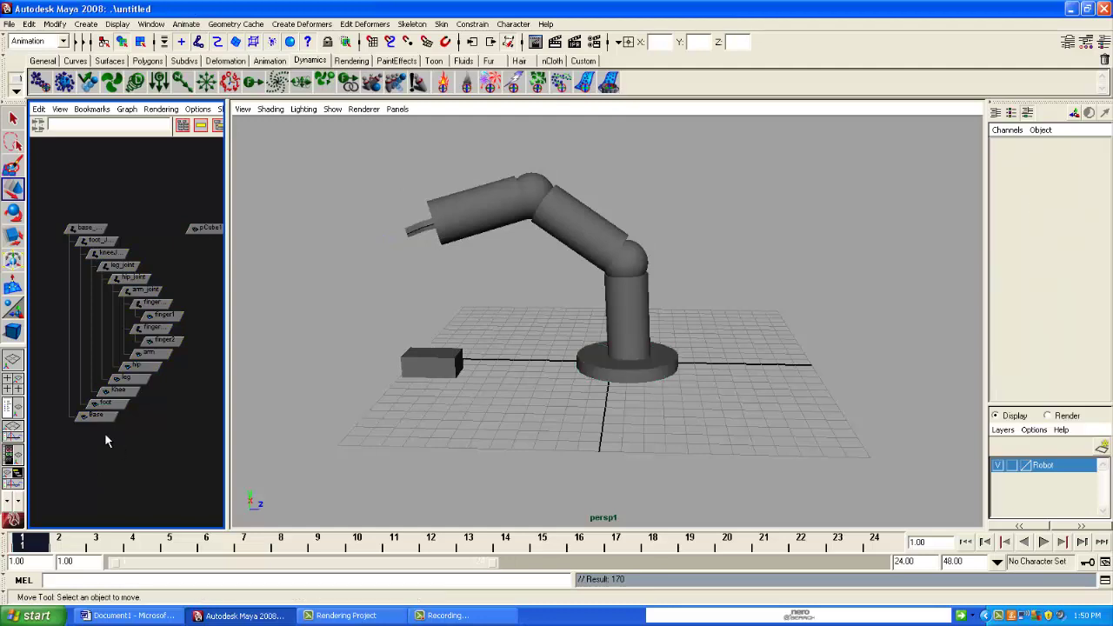
pyautogui.scroll(1, 467, 363)
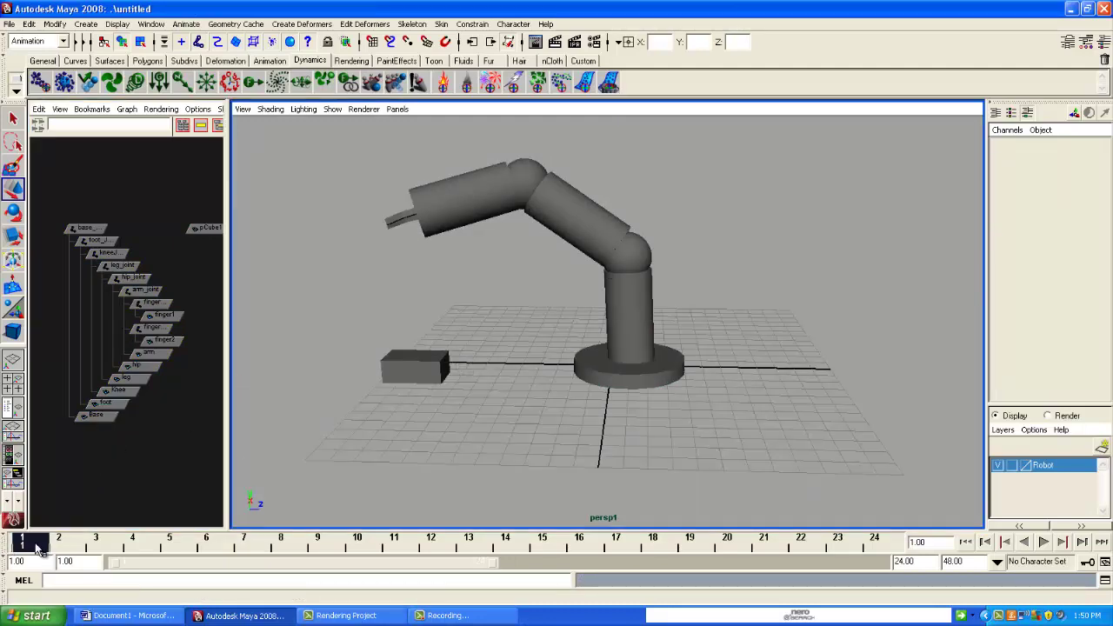
# Go to frame 5 and rotate base_Joint to a Rotate X of about -22.9
pyautogui.moveTo(37, 546); pyautogui.dragTo(173, 550)
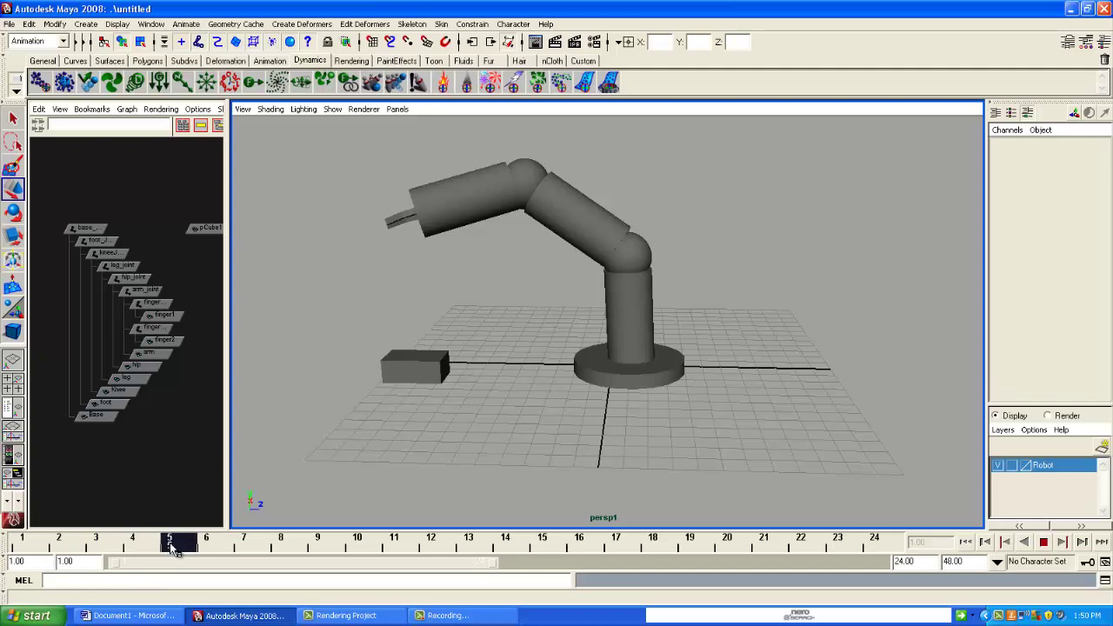
pyautogui.keyDown('alt'); pyautogui.moveTo(534, 324); pyautogui.dragTo(606, 382); pyautogui.keyUp('alt')
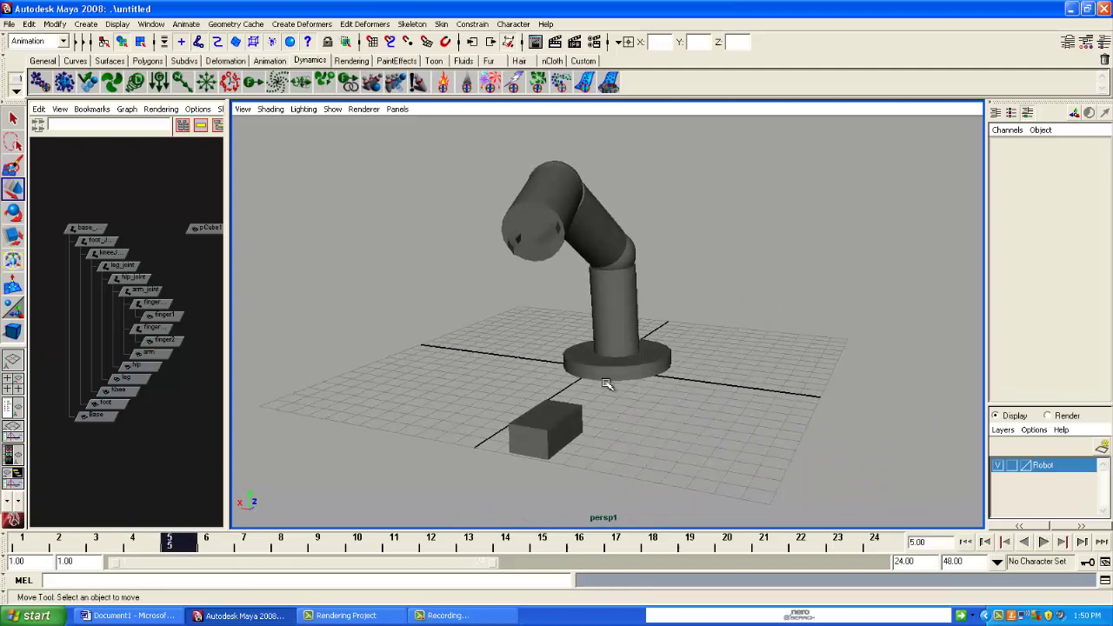
pyautogui.click(77, 228)
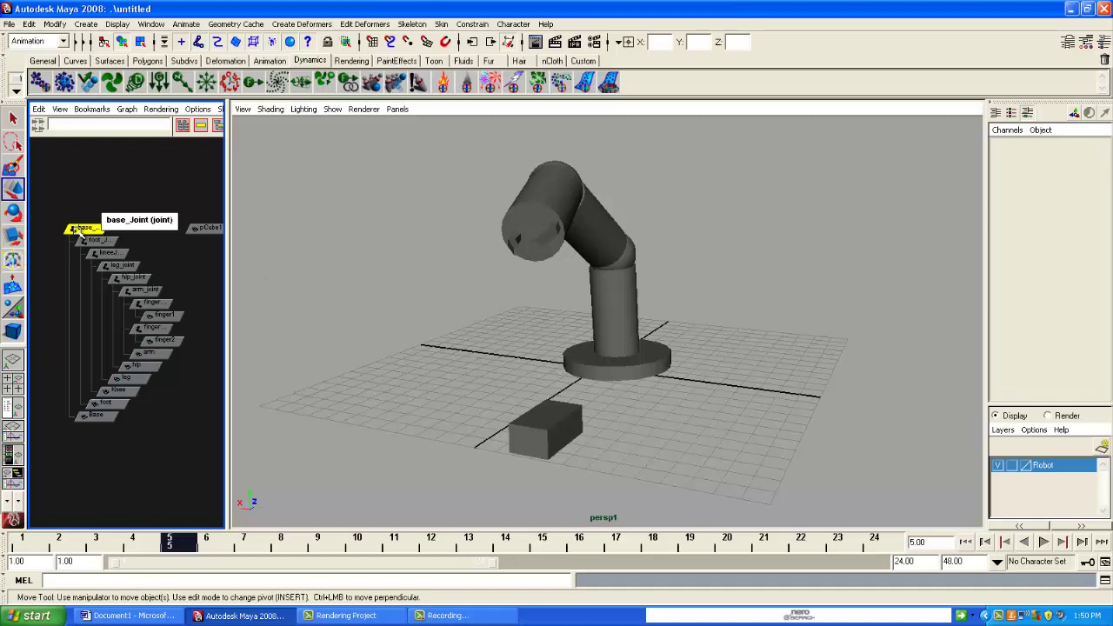
pyautogui.keyDown('alt'); pyautogui.moveTo(623, 381); pyautogui.dragTo(615, 358); pyautogui.keyUp('alt')
pyautogui.click(13, 213)
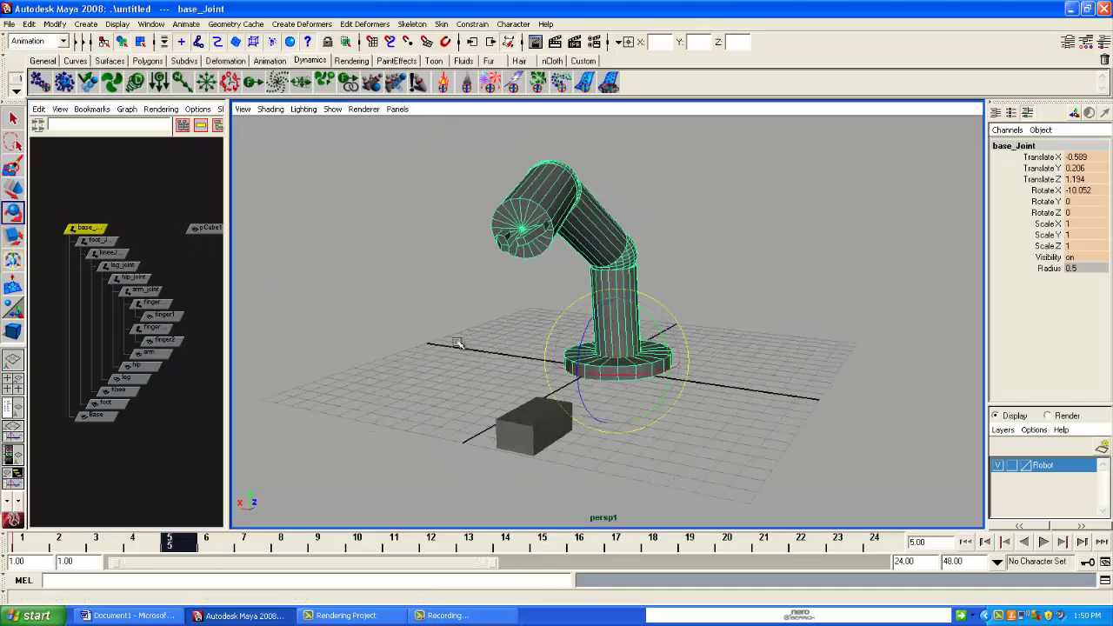
pyautogui.keyDown('alt'); pyautogui.moveTo(522, 346); pyautogui.dragTo(623, 374); pyautogui.keyUp('alt')
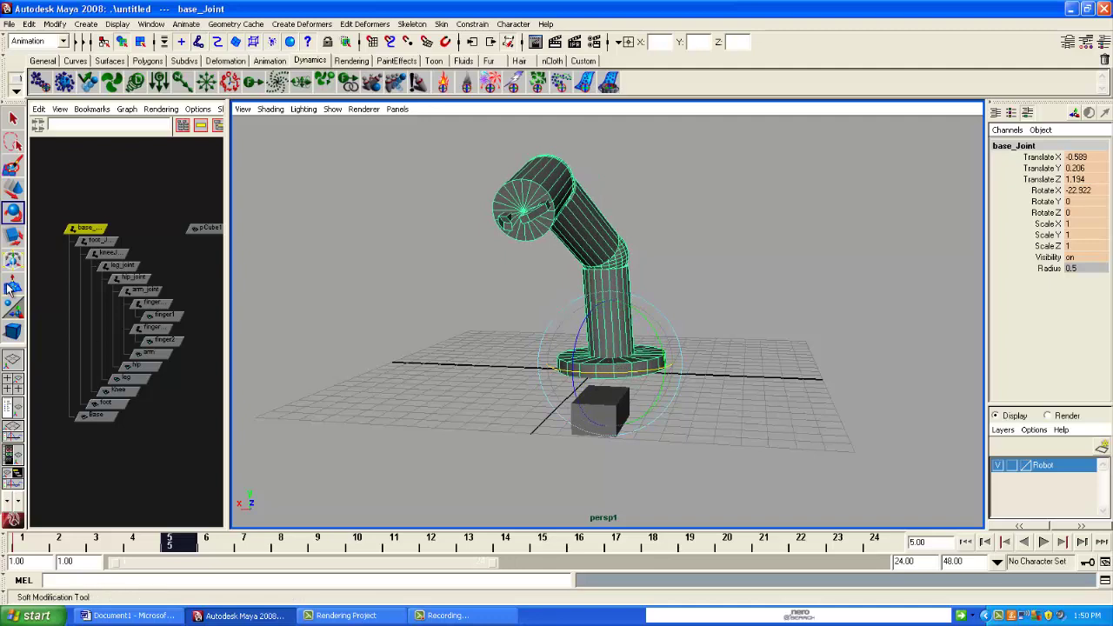
# Select all robot nodes and the cube in the hierarchy, set a keyframe at frame 5, and clear the selection
pyautogui.scroll(-2, 44, 263)
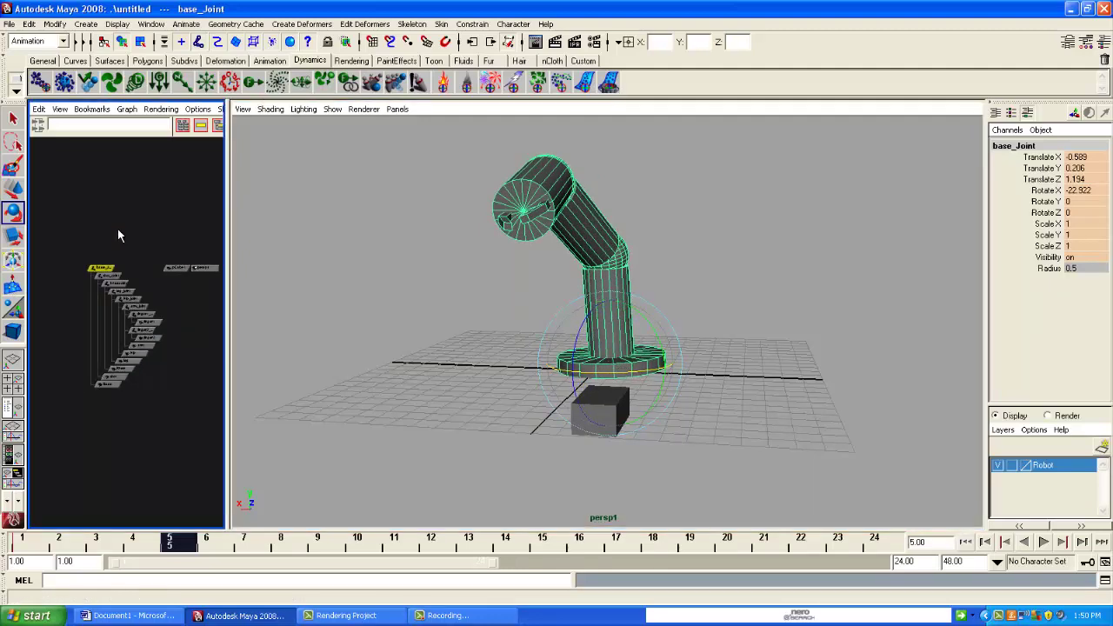
pyautogui.scroll(3, 107, 281)
pyautogui.scroll(-5, 77, 301)
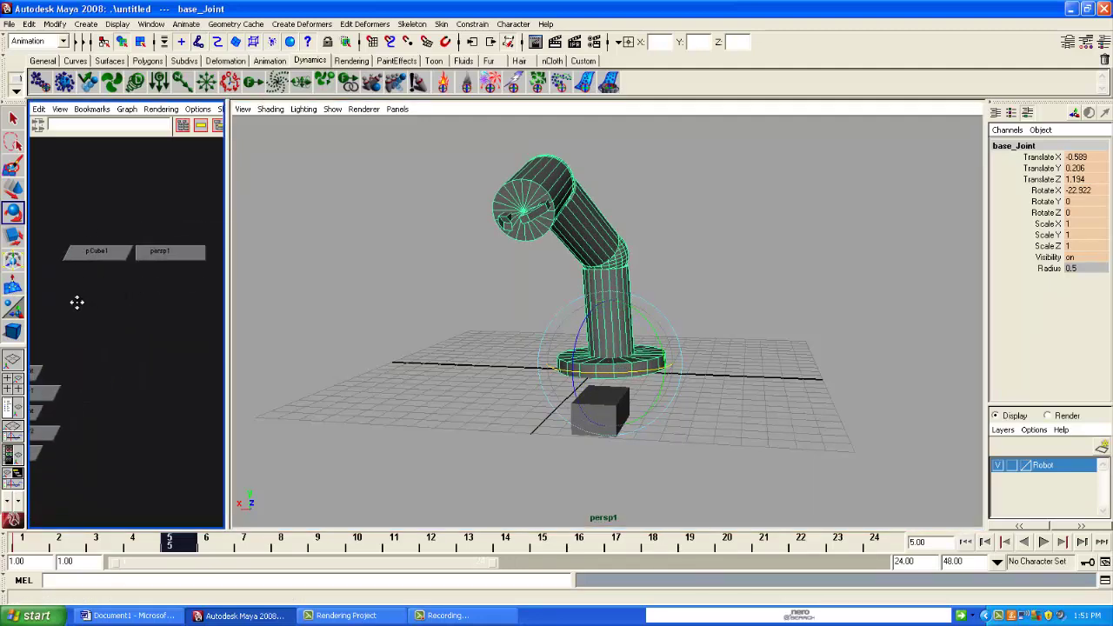
pyautogui.click(168, 298)
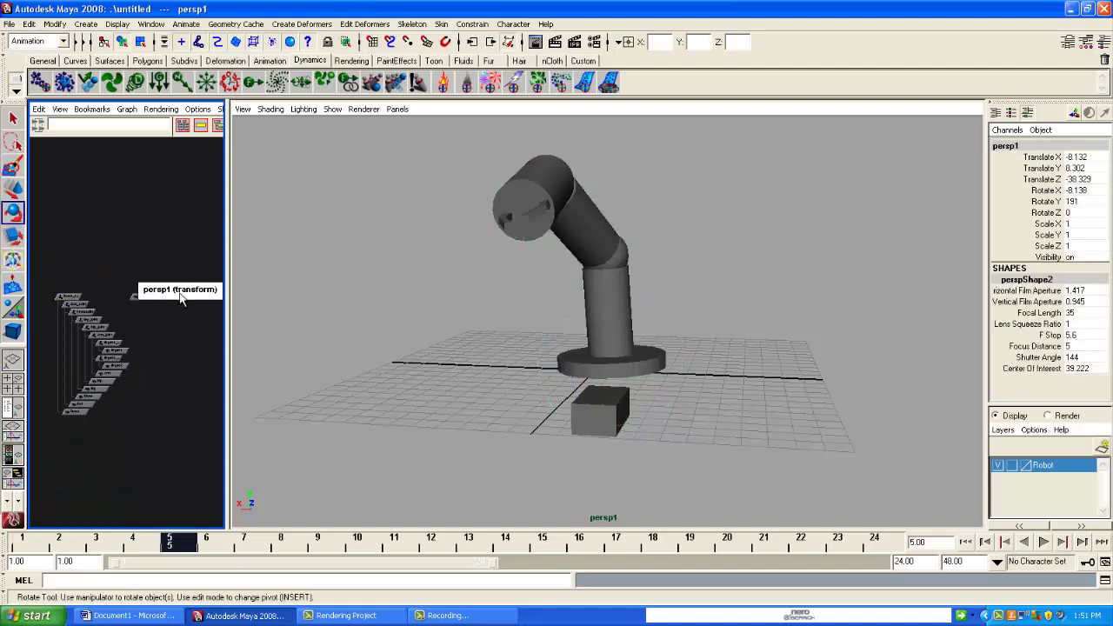
pyautogui.click(93, 279)
pyautogui.moveTo(95, 287); pyautogui.dragTo(192, 422)
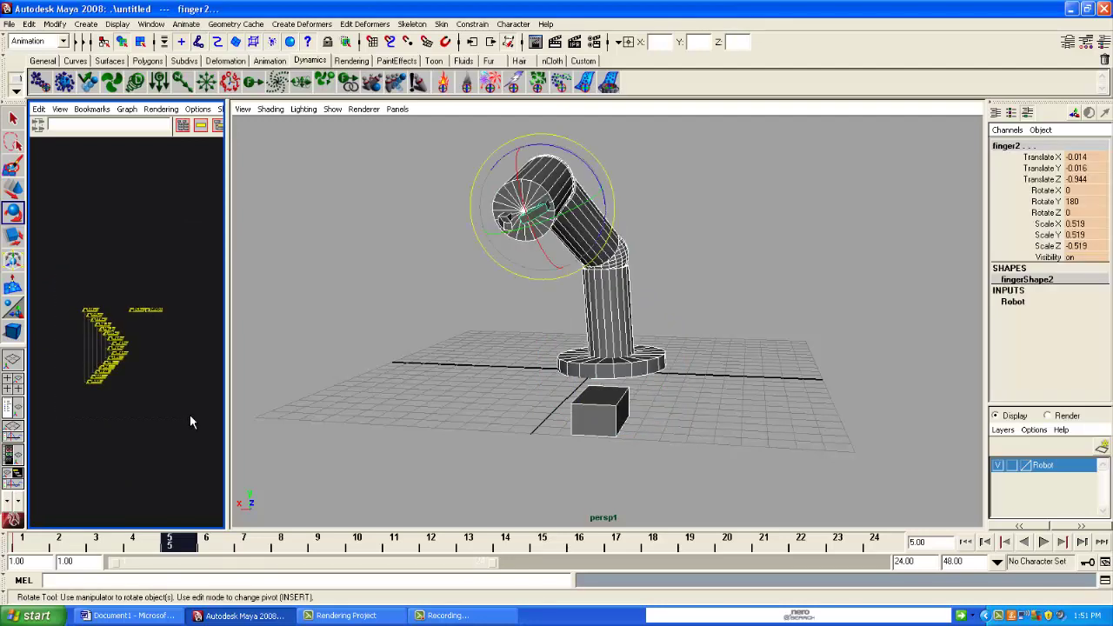
pyautogui.click(433, 375)
pyautogui.press('5')
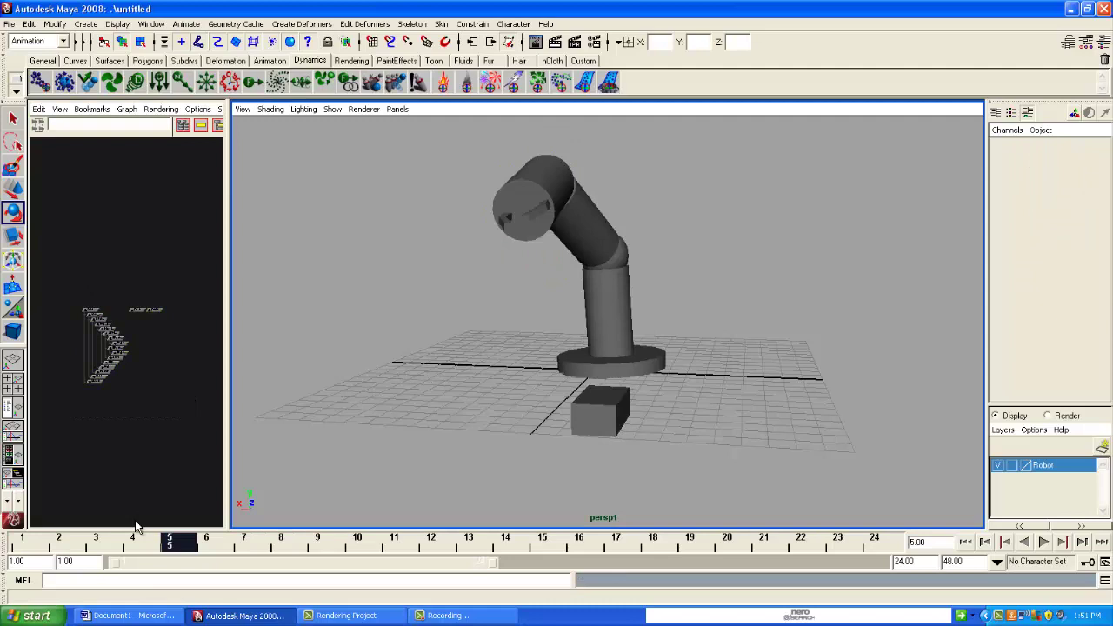
# Go to frame 8 and rotate kneeJoint to about X -3.7, Y 3.4, Z -46.6, lowering the arm toward the cube
pyautogui.moveTo(183, 548)
pyautogui.mouseDown()
pyautogui.moveTo(106, 548)
pyautogui.moveTo(288, 544)
pyautogui.mouseUp()
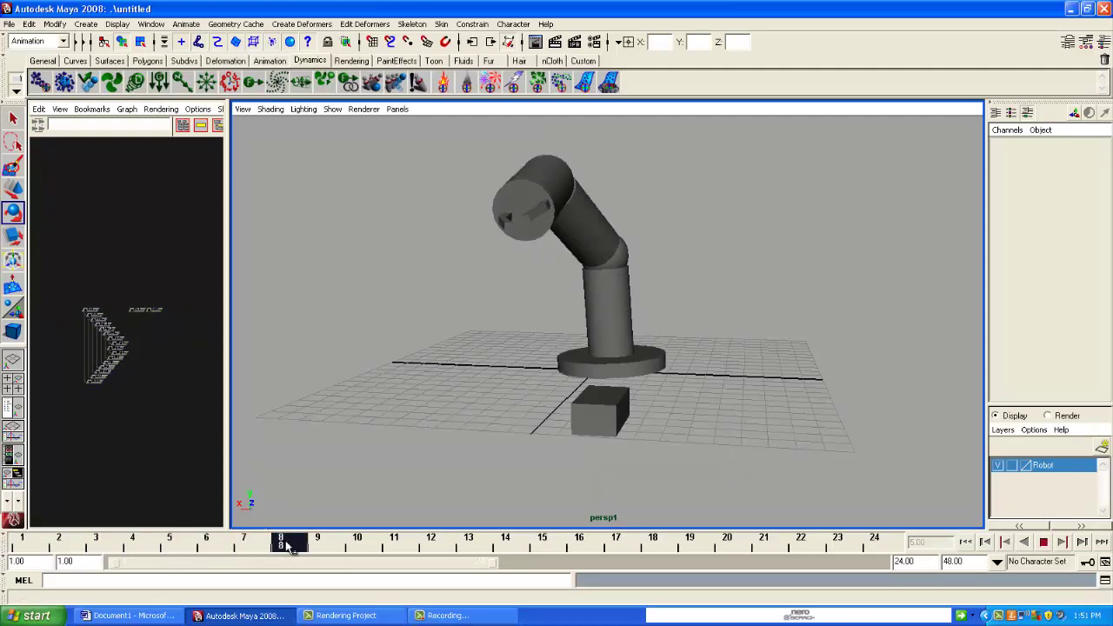
pyautogui.scroll(5, 141, 397)
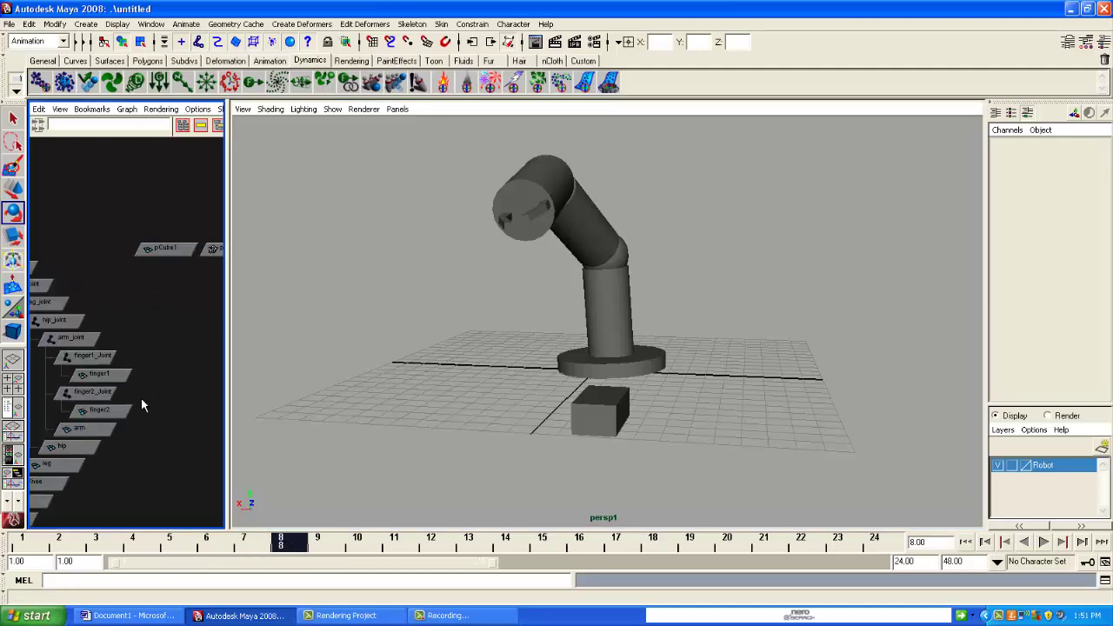
pyautogui.keyDown('alt'); pyautogui.moveTo(87, 397); pyautogui.dragTo(142, 382, button='middle'); pyautogui.keyUp('alt')
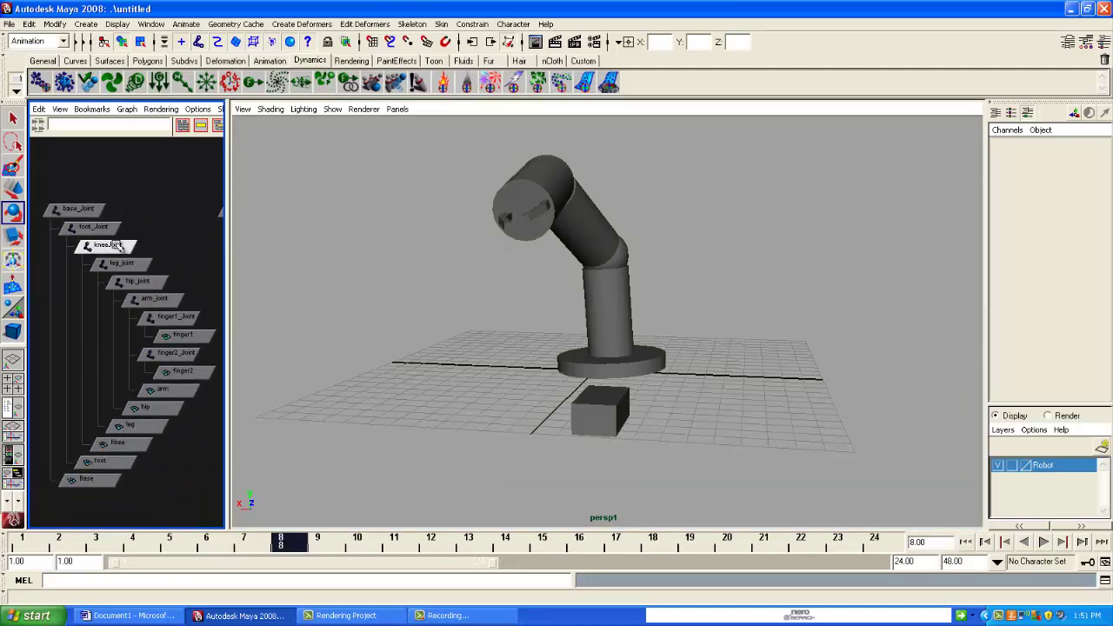
pyautogui.click(106, 245)
pyautogui.keyDown('alt'); pyautogui.moveTo(479, 309); pyautogui.dragTo(524, 317); pyautogui.keyUp('alt')
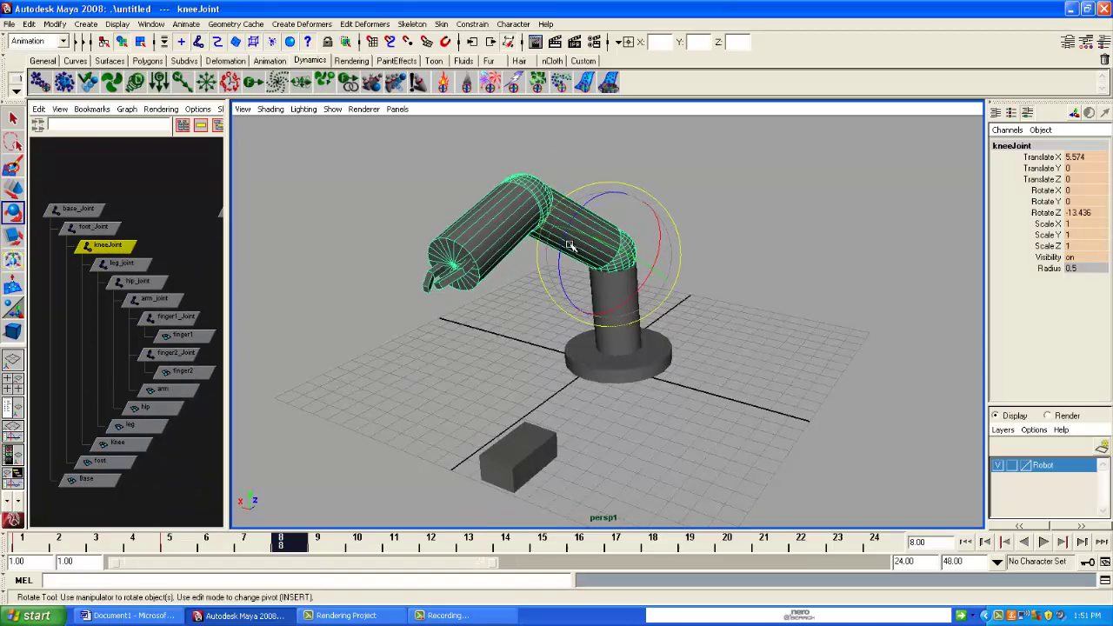
pyautogui.moveTo(567, 242); pyautogui.dragTo(584, 218)
pyautogui.hotkey('ctrl', 'z')
pyautogui.keyDown('alt'); pyautogui.moveTo(614, 226); pyautogui.dragTo(582, 221); pyautogui.keyUp('alt')
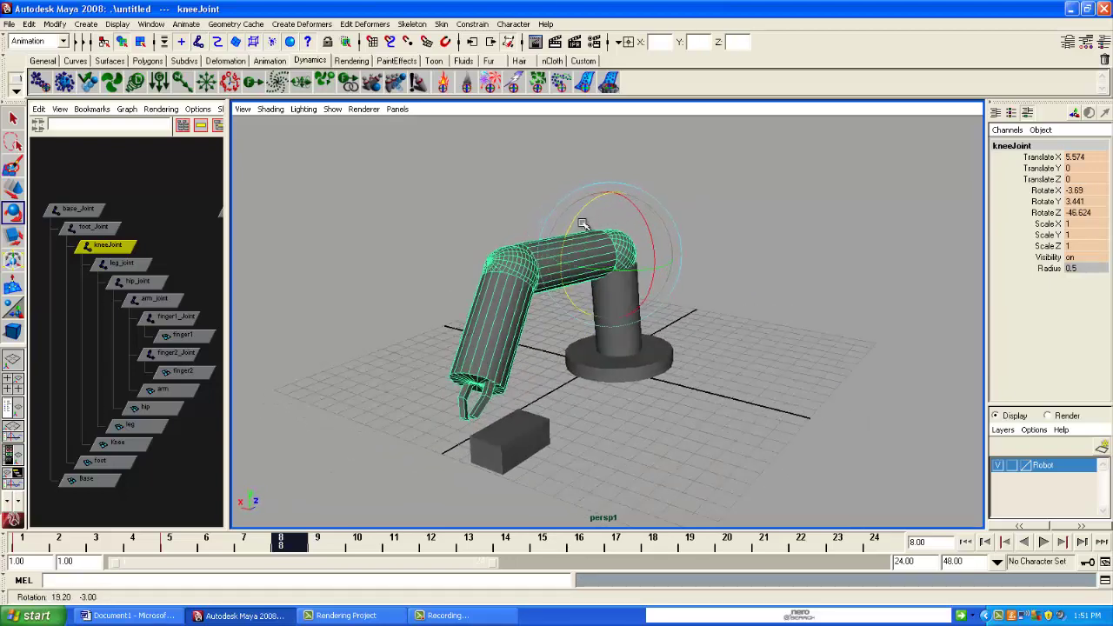
pyautogui.click(451, 213)
# Set a keyframe at frame 8 on all robot nodes and the cube, deselect them, and scrub through the animation
pyautogui.scroll(-1, 238, 383)
pyautogui.scroll(-3, 132, 308)
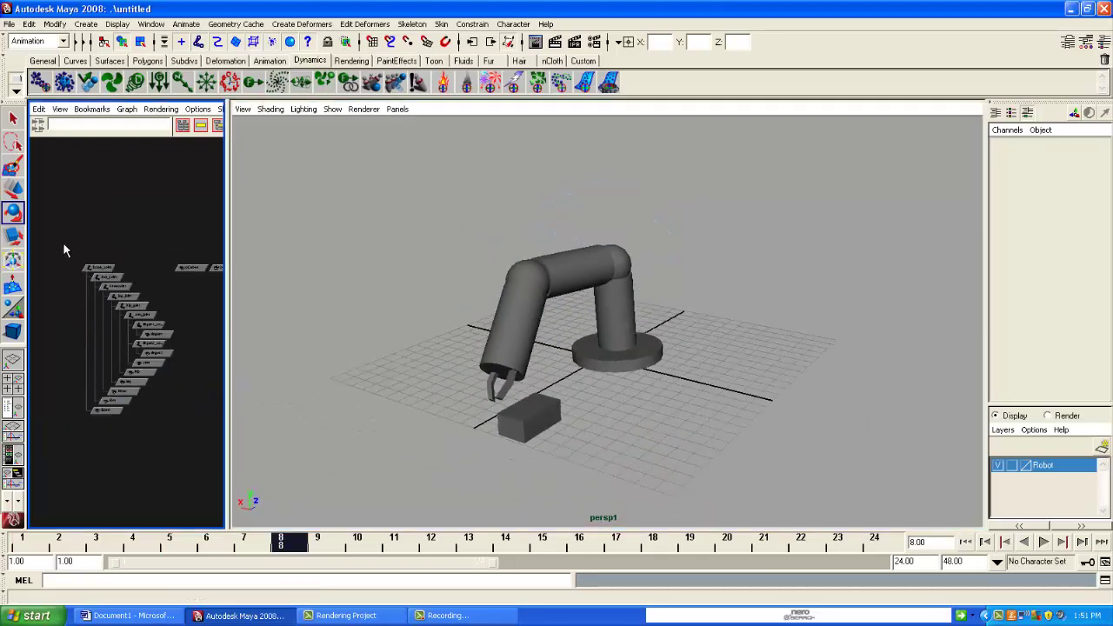
pyautogui.moveTo(60, 241); pyautogui.dragTo(195, 452)
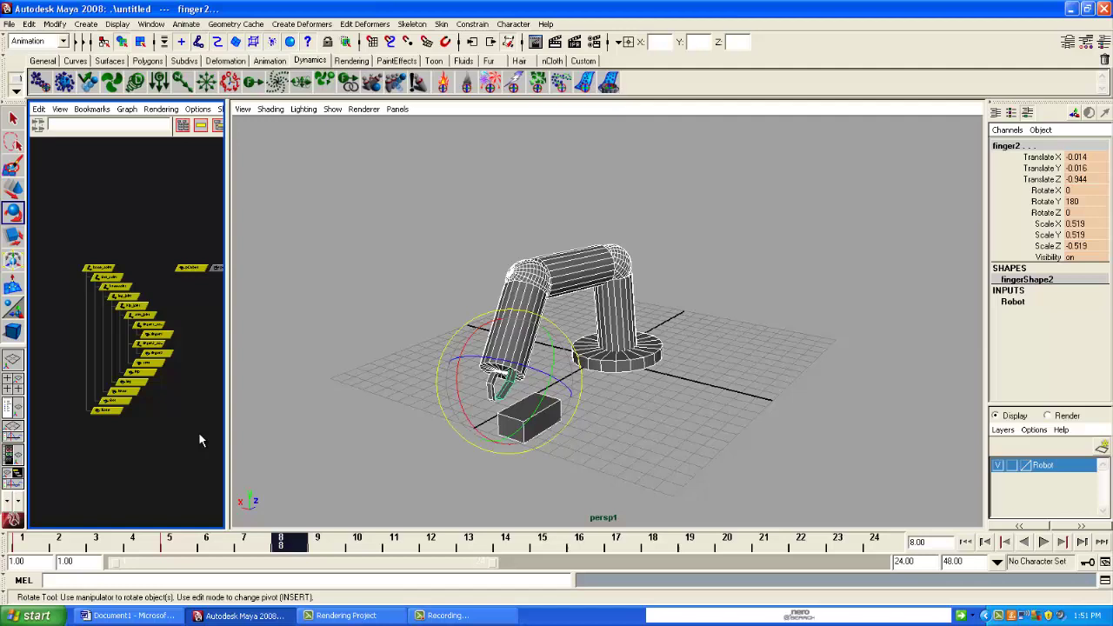
pyautogui.click(303, 449)
pyautogui.hotkey('alt', 'v')
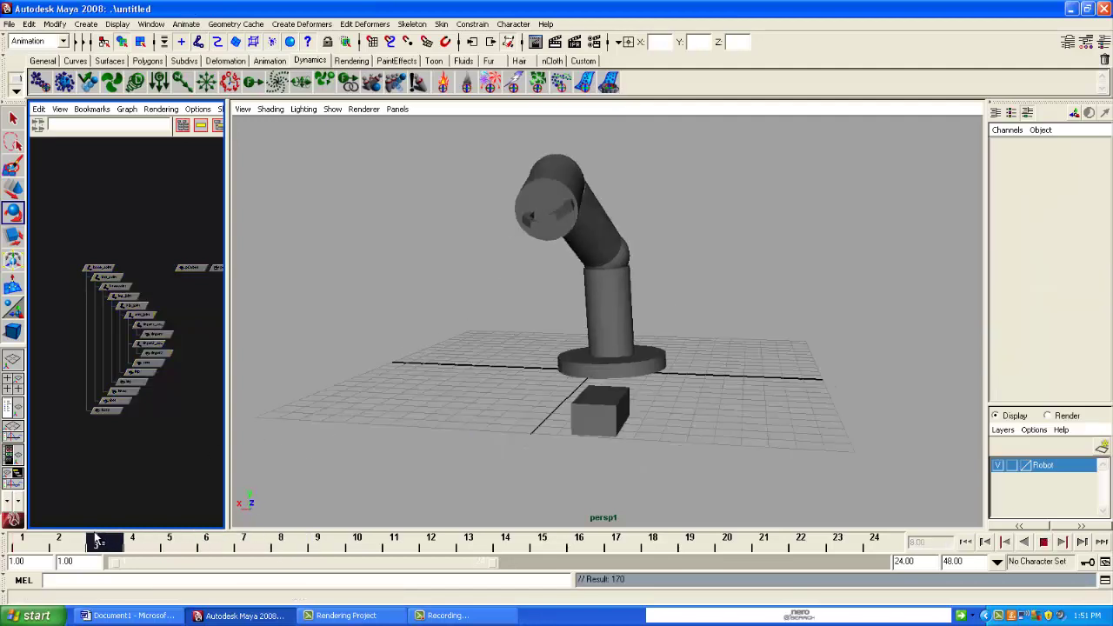
pyautogui.moveTo(206, 554); pyautogui.dragTo(124, 536)
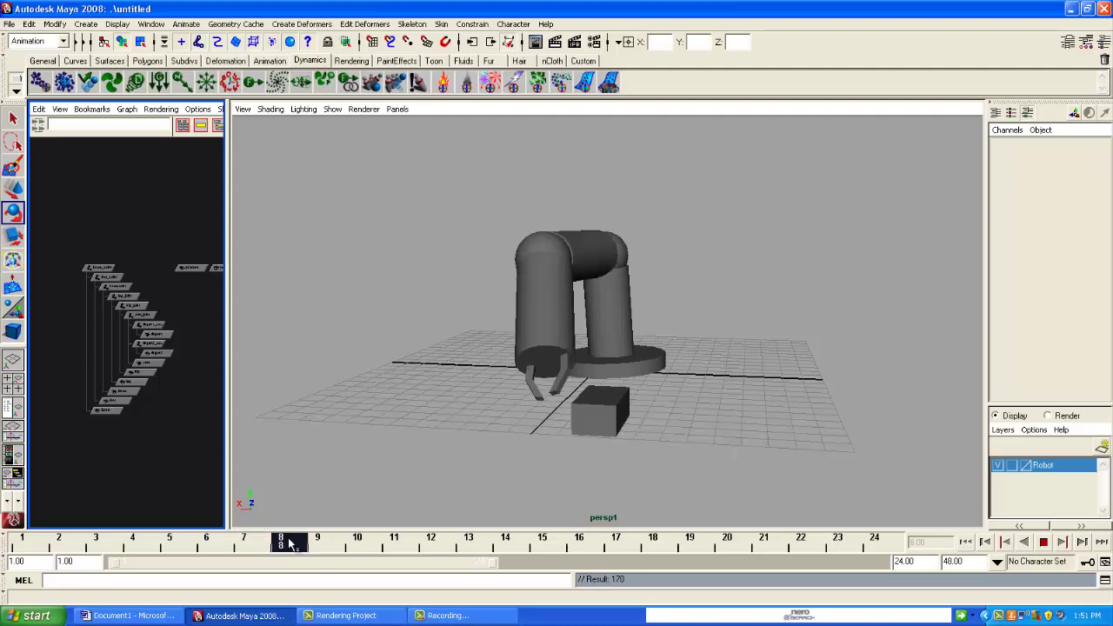
pyautogui.hotkey('alt', 'v')
# Go to frame 12 and rotate base_Joint to a Rotate X of about -11.7, swinging the arm over the cube
pyautogui.scroll(2, 588, 347)
pyautogui.moveTo(294, 549); pyautogui.dragTo(431, 548)
pyautogui.scroll(-2, 526, 425)
pyautogui.keyDown('alt'); pyautogui.moveTo(541, 430); pyautogui.dragTo(495, 420); pyautogui.keyUp('alt')
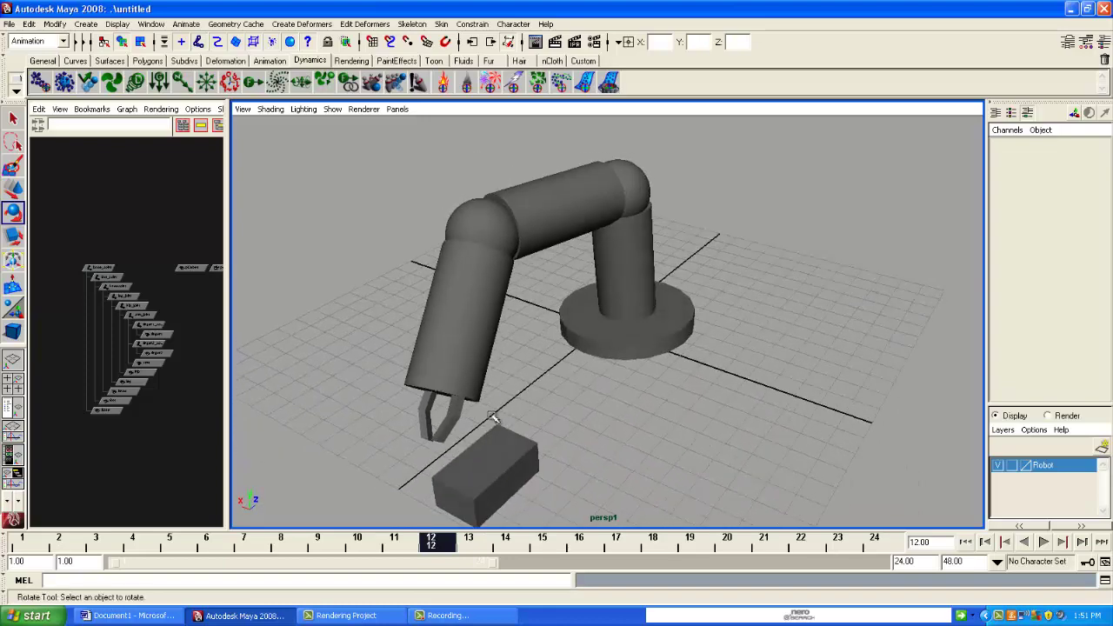
pyautogui.click(46, 287)
pyautogui.press('a')
pyautogui.click(68, 187)
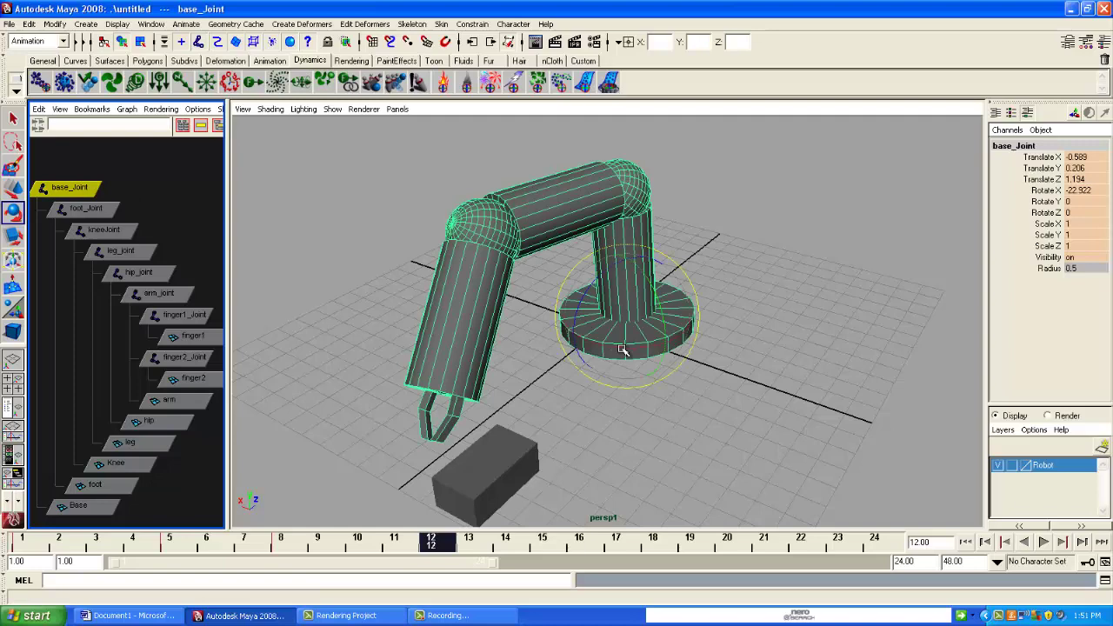
pyautogui.moveTo(623, 350); pyautogui.dragTo(638, 374)
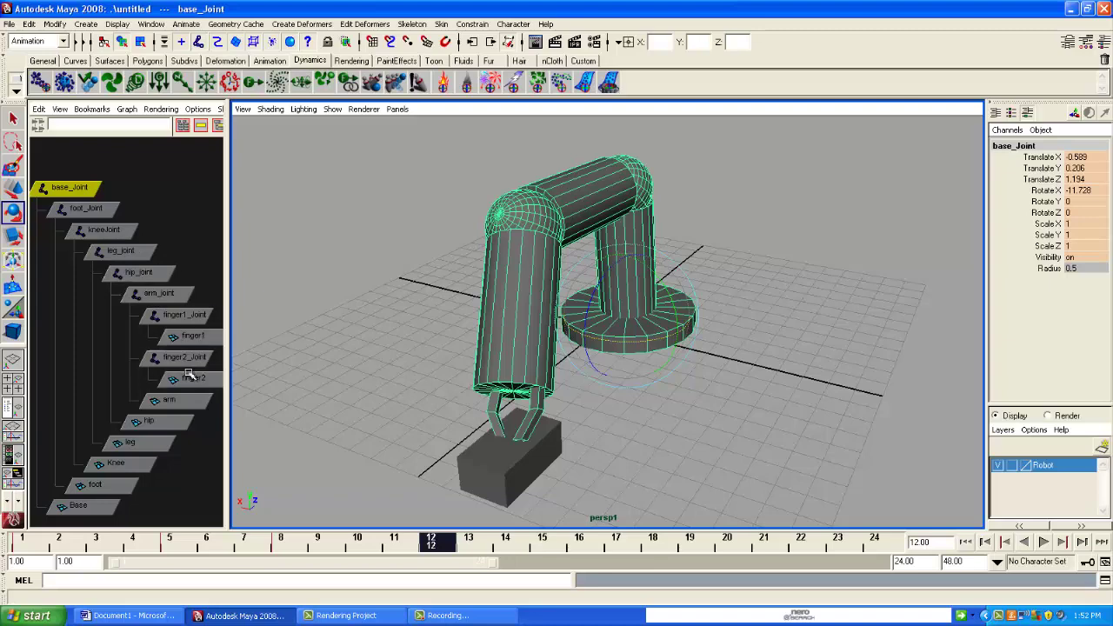
# Open the gripper by rotating finger1_Joint to a Rotate Y of about -35.5 and finger2_Joint to about 38.6
pyautogui.click(185, 318)
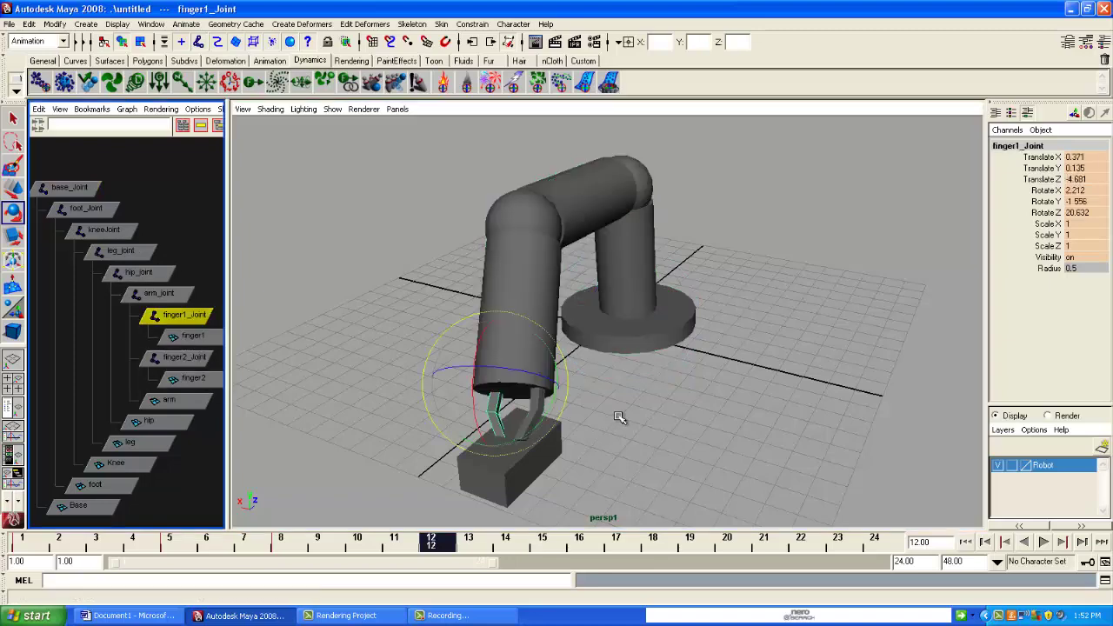
pyautogui.keyDown('alt'); pyautogui.moveTo(551, 418); pyautogui.dragTo(611, 343); pyautogui.keyUp('alt')
pyautogui.click(178, 356)
pyautogui.keyDown('alt'); pyautogui.moveTo(611, 344); pyautogui.dragTo(641, 360); pyautogui.keyUp('alt')
# Set a keyframe at frame 12 on all robot nodes and the cube, scrub back through the motion, and deselect everything
pyautogui.scroll(-3, 74, 248)
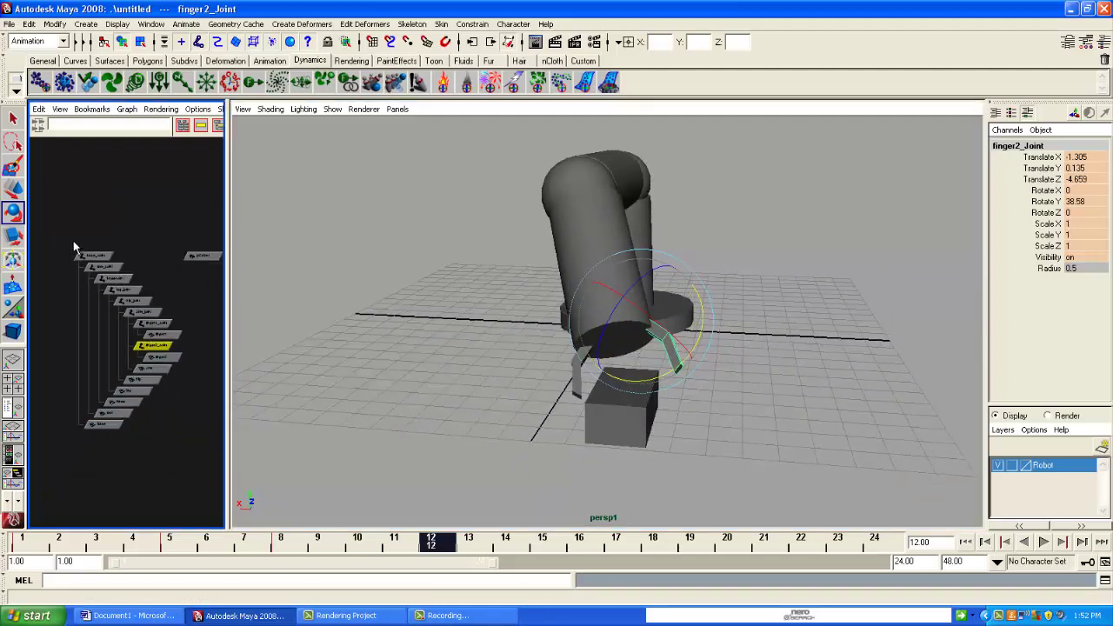
pyautogui.moveTo(168, 435); pyautogui.dragTo(200, 455)
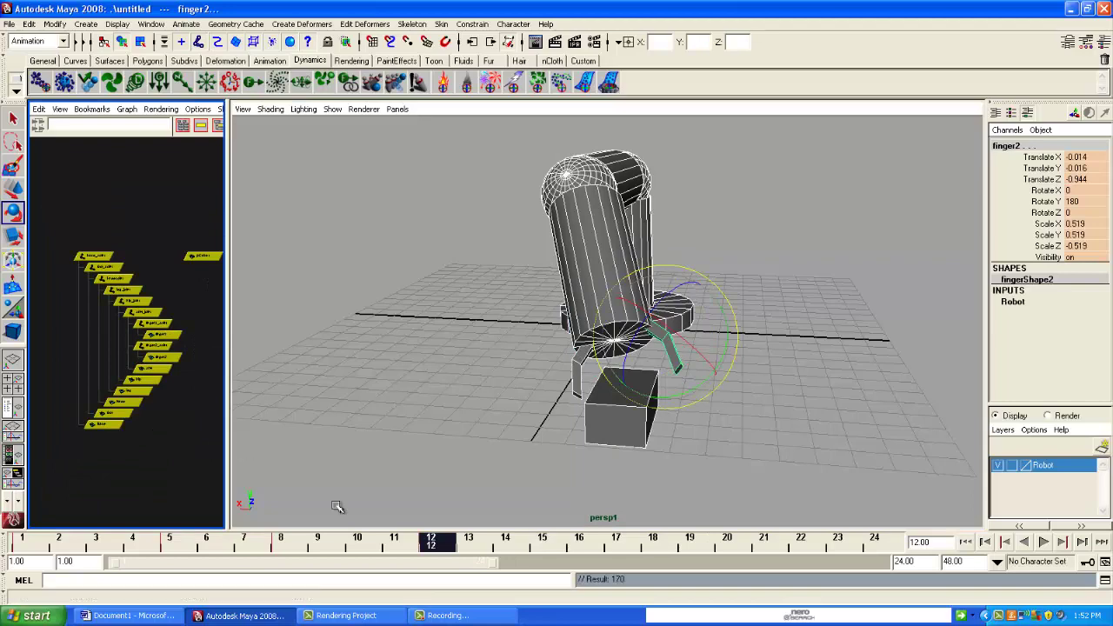
pyautogui.moveTo(456, 549); pyautogui.dragTo(240, 543)
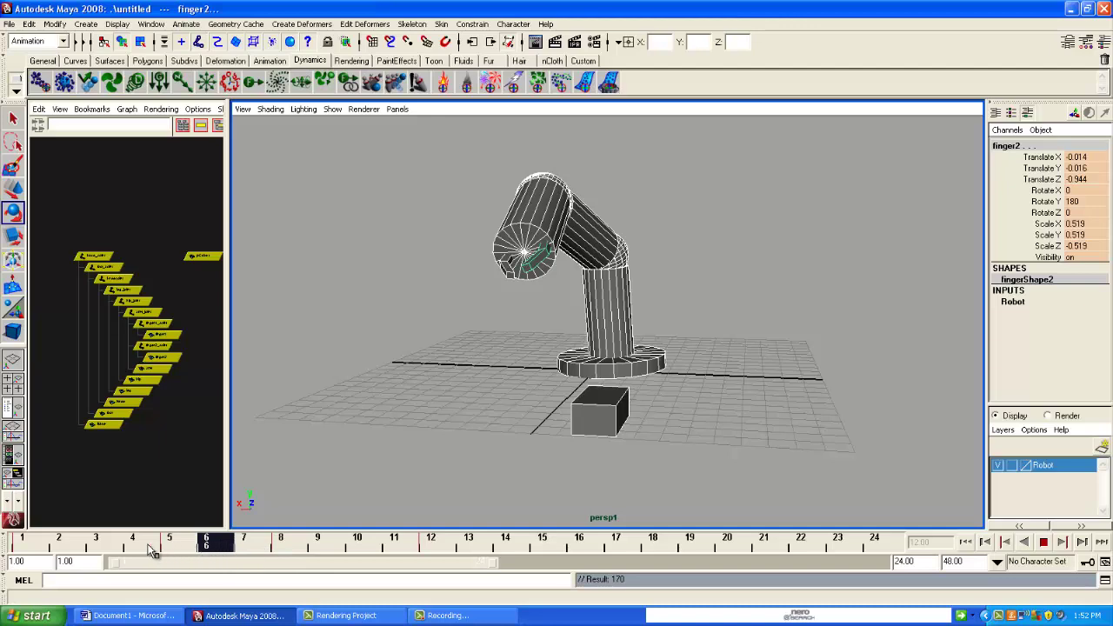
pyautogui.press('Escape')
pyautogui.click(459, 416)
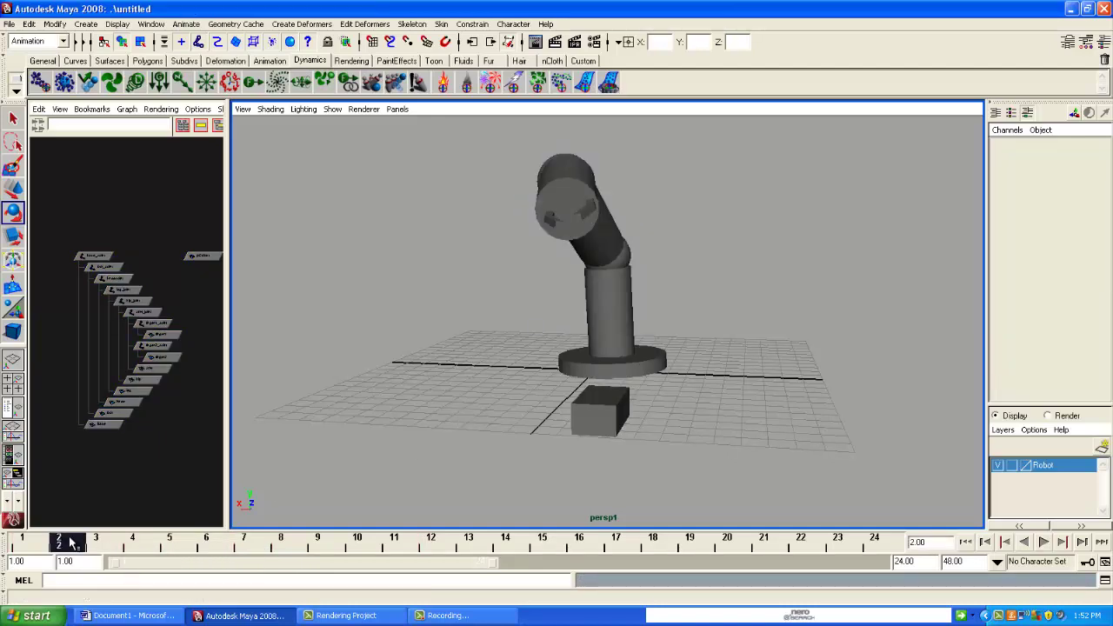
# Go to frame 15 and rotate hip_joint to about X 1.0, Y 8.4, Z -13.0
pyautogui.moveTo(69, 538)
pyautogui.mouseDown()
pyautogui.moveTo(465, 550)
pyautogui.moveTo(454, 555)
pyautogui.moveTo(468, 541)
pyautogui.moveTo(444, 551)
pyautogui.moveTo(542, 545)
pyautogui.mouseUp()
pyautogui.click(567, 394)
pyautogui.keyDown('alt'); pyautogui.moveTo(472, 460); pyautogui.dragTo(391, 487); pyautogui.keyUp('alt')
pyautogui.keyDown('alt'); pyautogui.moveTo(670, 303); pyautogui.dragTo(670, 303, button='middle'); pyautogui.keyUp('alt')
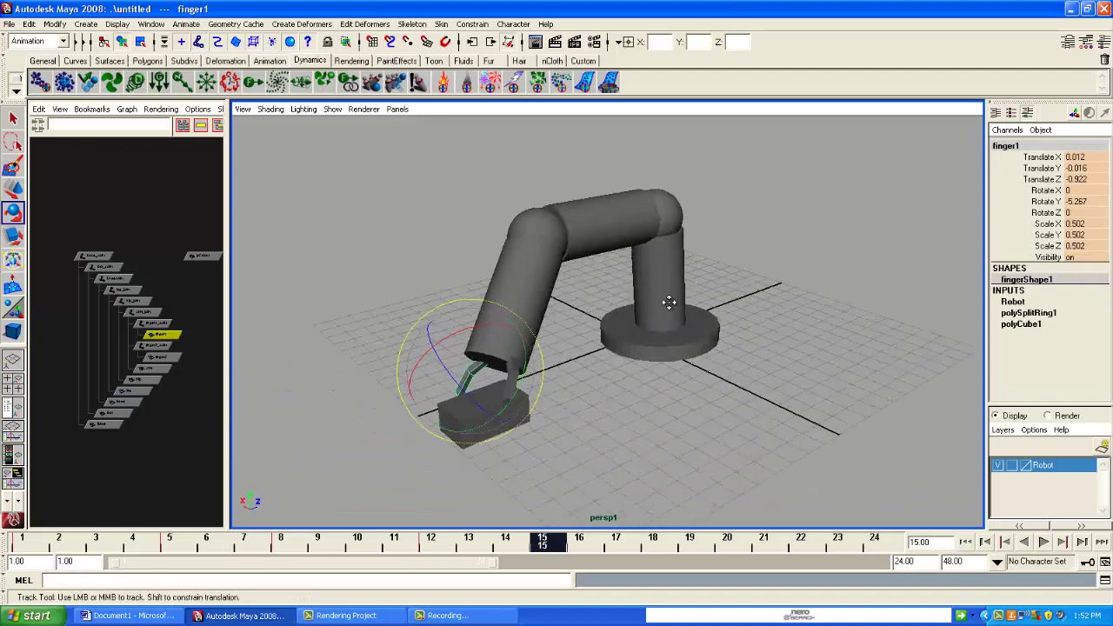
pyautogui.keyDown('alt'); pyautogui.moveTo(669, 302); pyautogui.dragTo(582, 329); pyautogui.keyUp('alt')
pyautogui.click(556, 260)
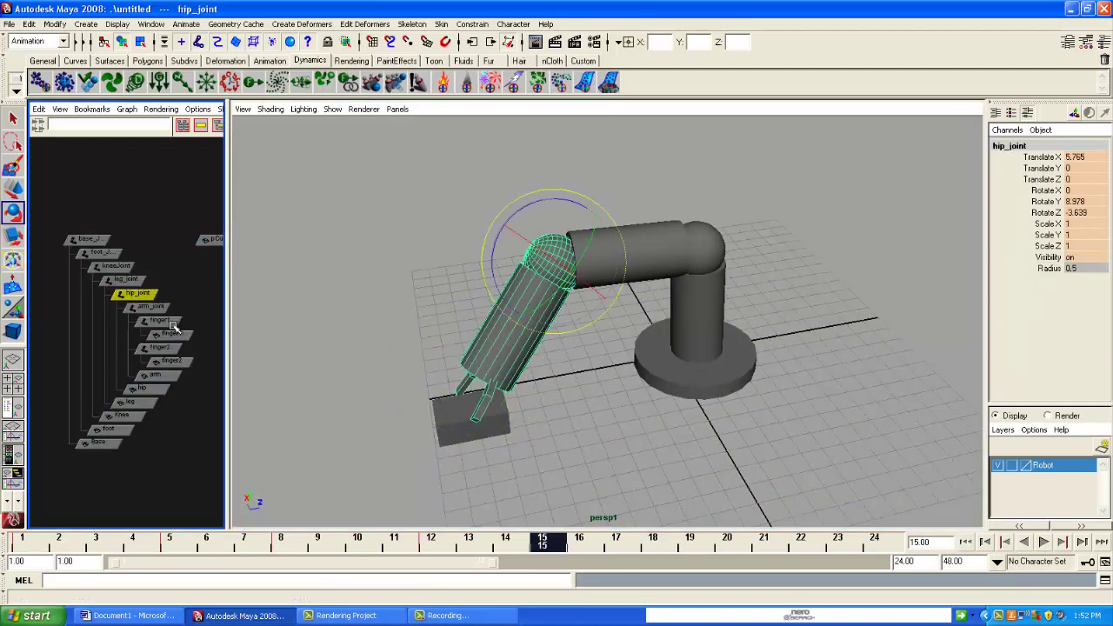
pyautogui.scroll(2, 177, 326)
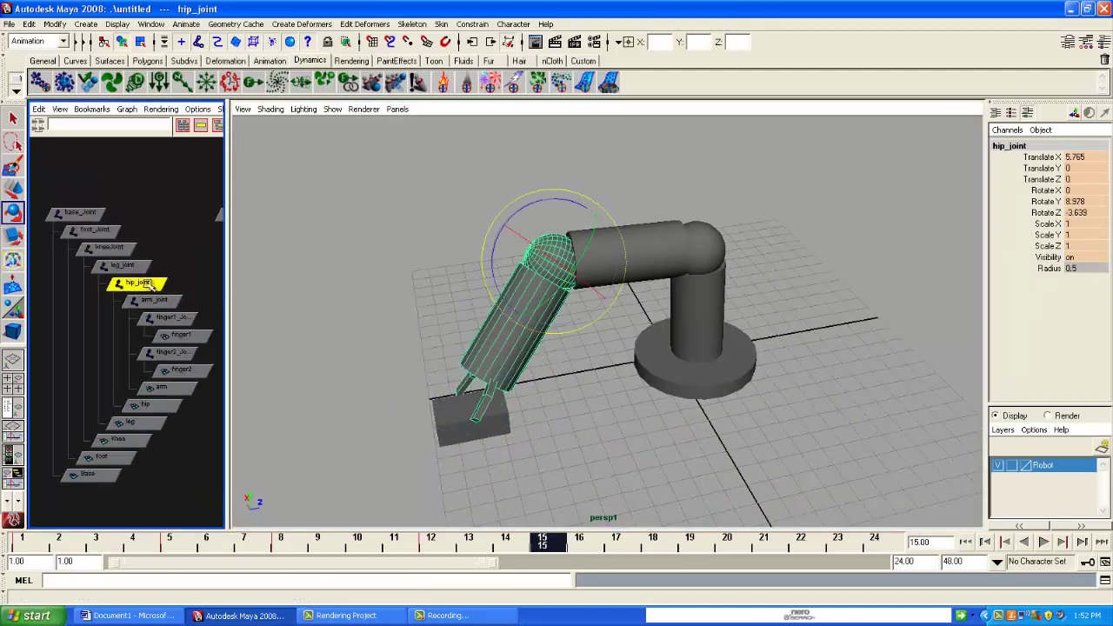
pyautogui.keyDown('alt'); pyautogui.moveTo(661, 209); pyautogui.dragTo(539, 261); pyautogui.keyUp('alt')
pyautogui.keyDown('alt'); pyautogui.moveTo(538, 259); pyautogui.dragTo(548, 248, button='middle'); pyautogui.keyUp('alt')
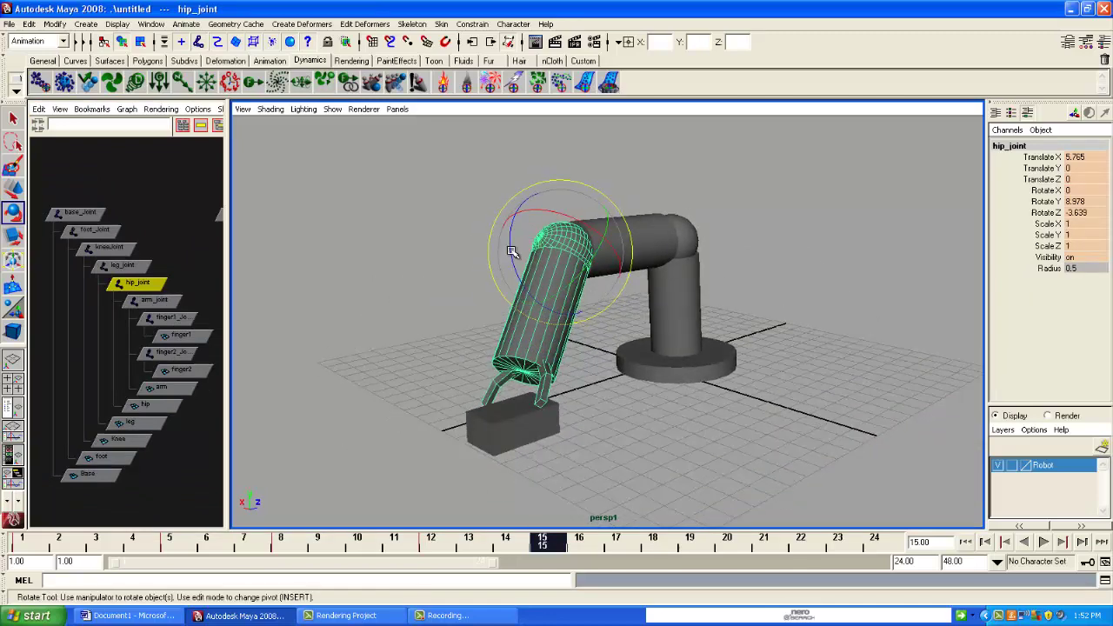
pyautogui.moveTo(509, 243); pyautogui.dragTo(506, 255)
# Rotate finger1_Joint inward against the cube to about X 2.5, Y -26.4, Z 19.6
pyautogui.keyDown('alt'); pyautogui.moveTo(518, 297); pyautogui.dragTo(711, 310); pyautogui.keyUp('alt')
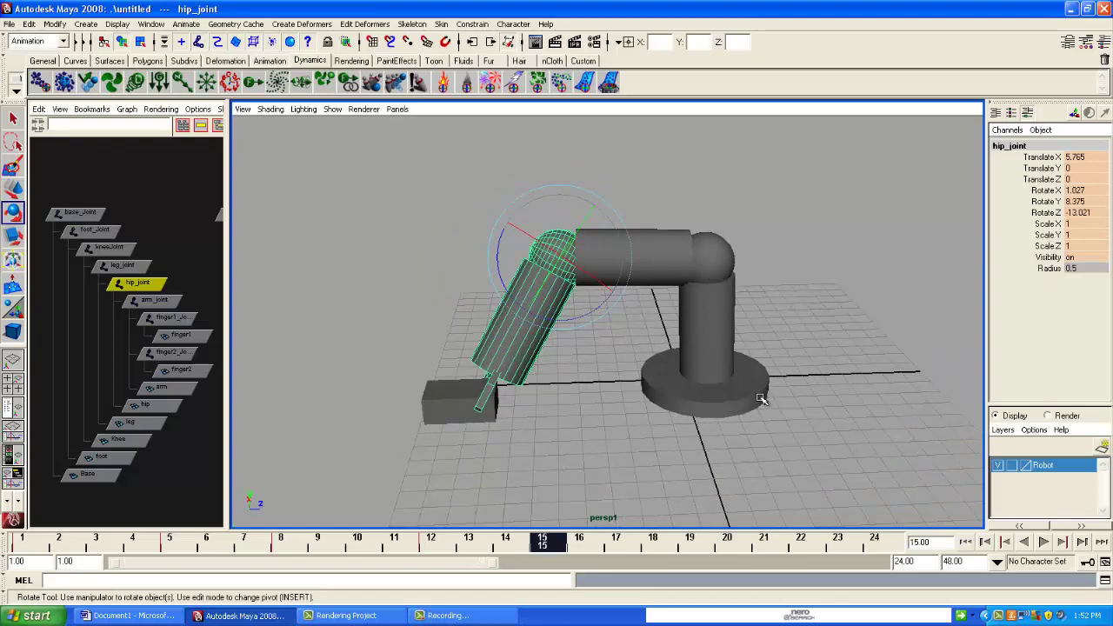
pyautogui.keyDown('alt'); pyautogui.moveTo(479, 468); pyautogui.dragTo(583, 376); pyautogui.keyUp('alt')
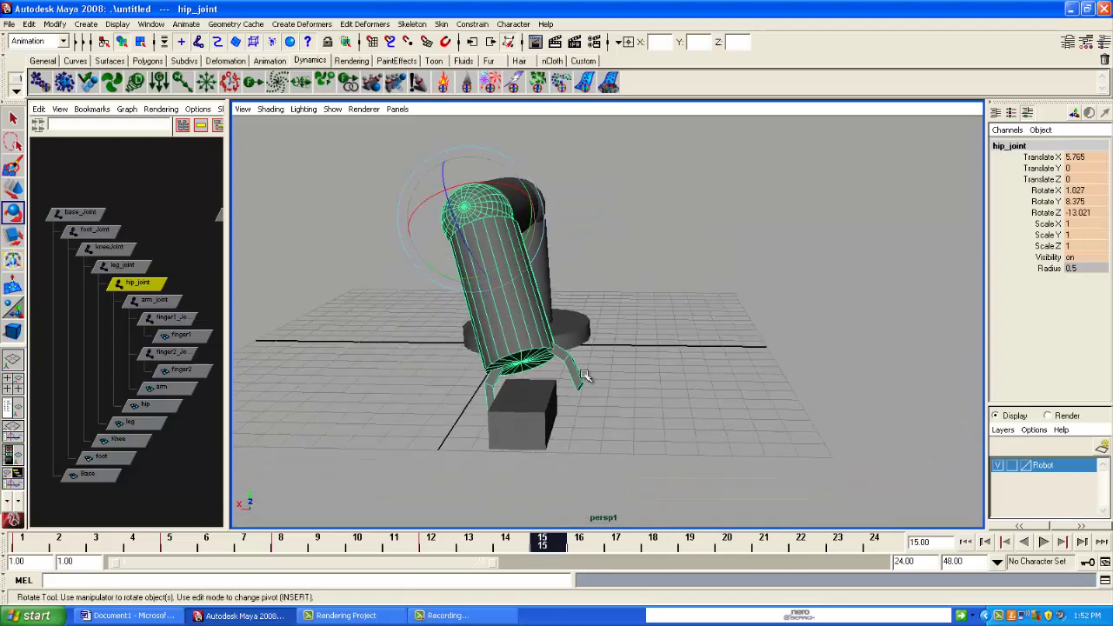
pyautogui.keyDown('alt'); pyautogui.moveTo(563, 424); pyautogui.dragTo(513, 444); pyautogui.keyUp('alt')
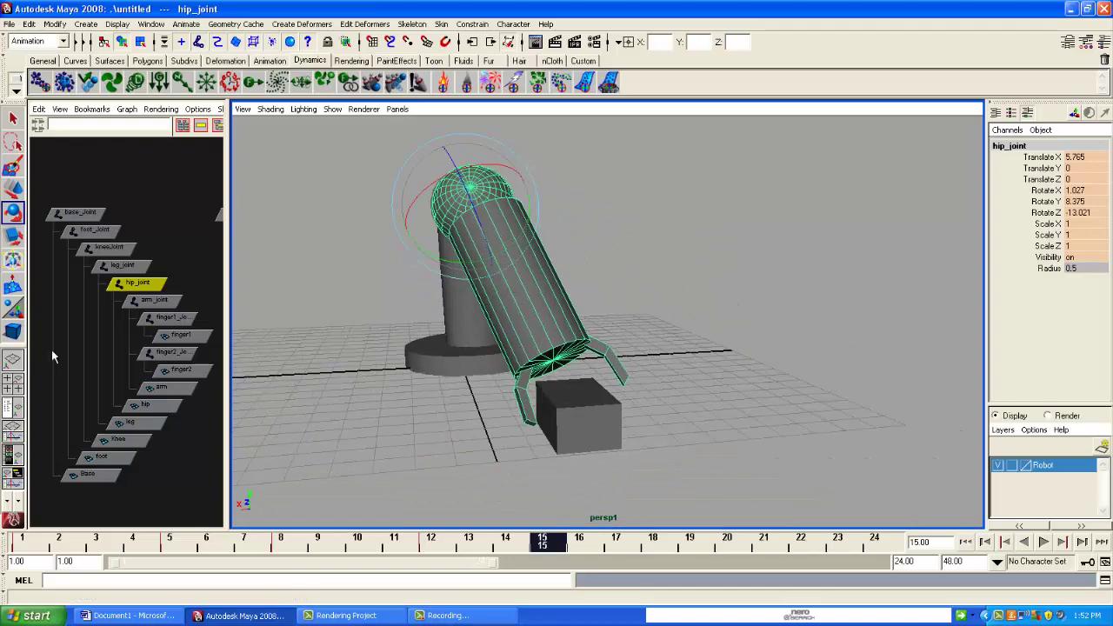
pyautogui.click(173, 319)
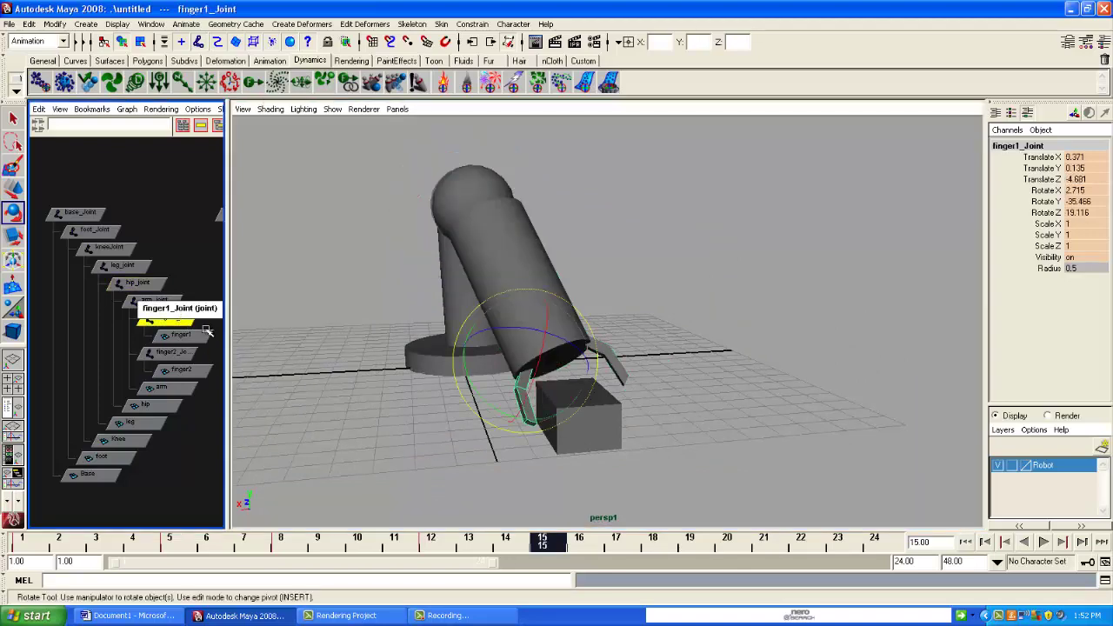
pyautogui.moveTo(507, 413); pyautogui.dragTo(511, 414)
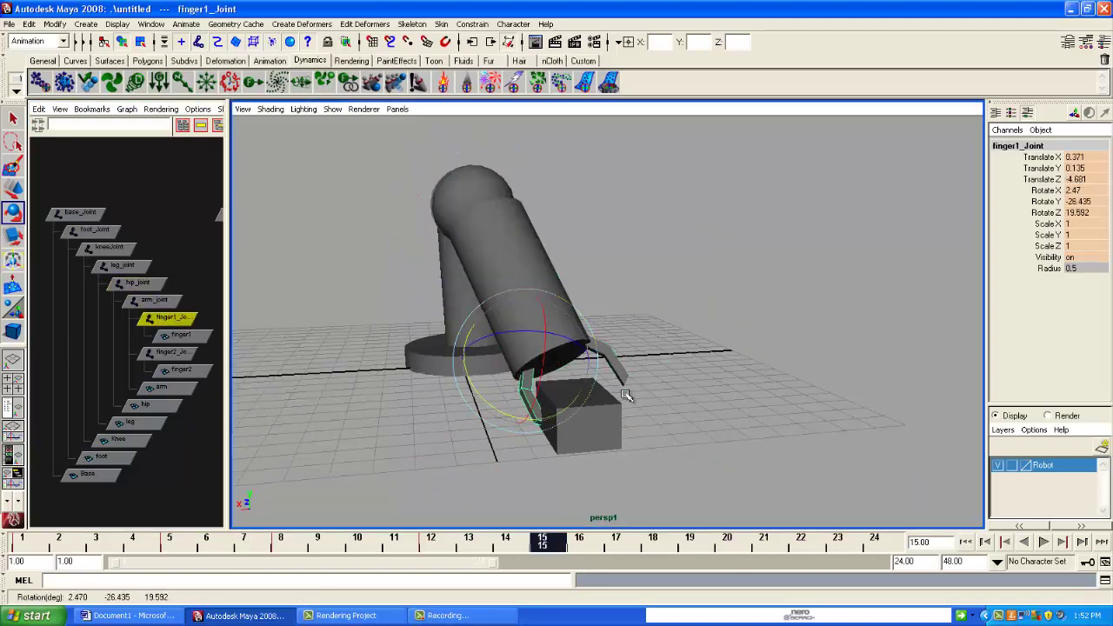
pyautogui.keyDown('alt'); pyautogui.moveTo(626, 395); pyautogui.dragTo(587, 380); pyautogui.keyUp('alt')
# Rotate finger2_Joint inward until the finger closes on the cube's side, and clear the selection
pyautogui.click(591, 381)
pyautogui.keyDown('alt'); pyautogui.moveTo(492, 387); pyautogui.dragTo(303, 373); pyautogui.keyUp('alt')
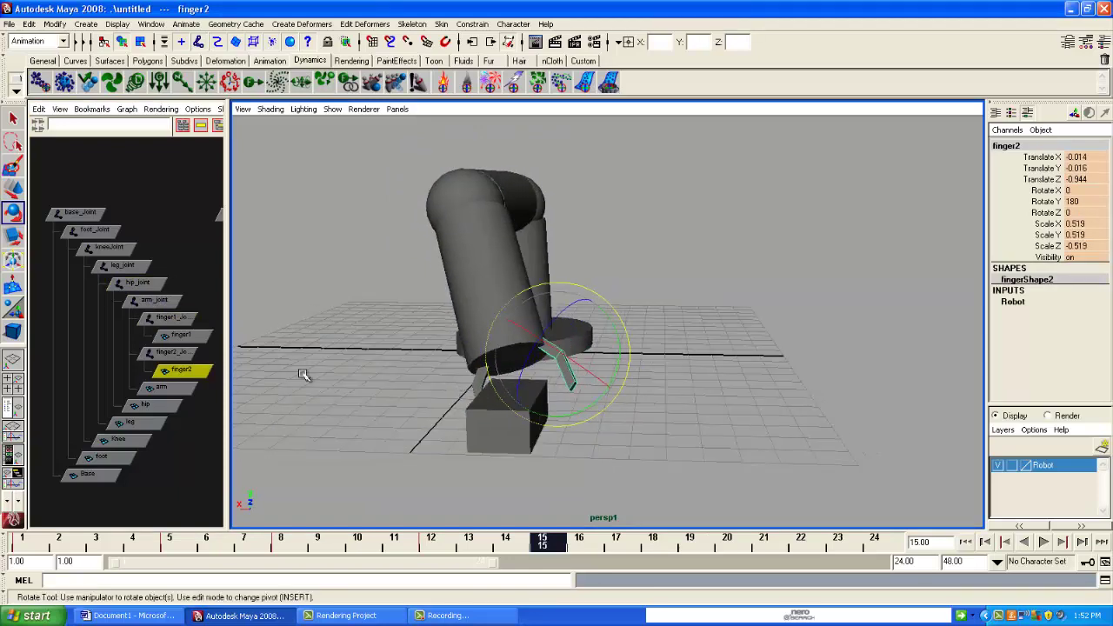
pyautogui.click(170, 353)
pyautogui.keyDown('alt'); pyautogui.moveTo(372, 396); pyautogui.dragTo(477, 412); pyautogui.keyUp('alt')
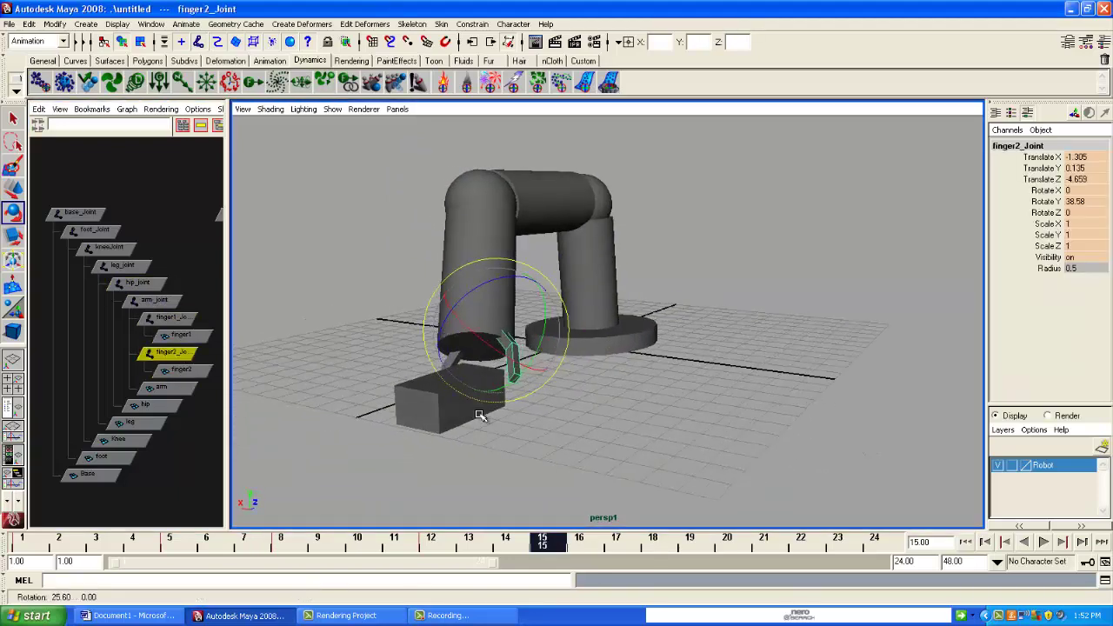
pyautogui.moveTo(513, 379); pyautogui.dragTo(632, 435)
pyautogui.click(632, 434)
# Select all robot nodes and the cube in the hierarchy and set a keyframe at frame 15
pyautogui.scroll(-1, 632, 433)
pyautogui.scroll(-3, 83, 274)
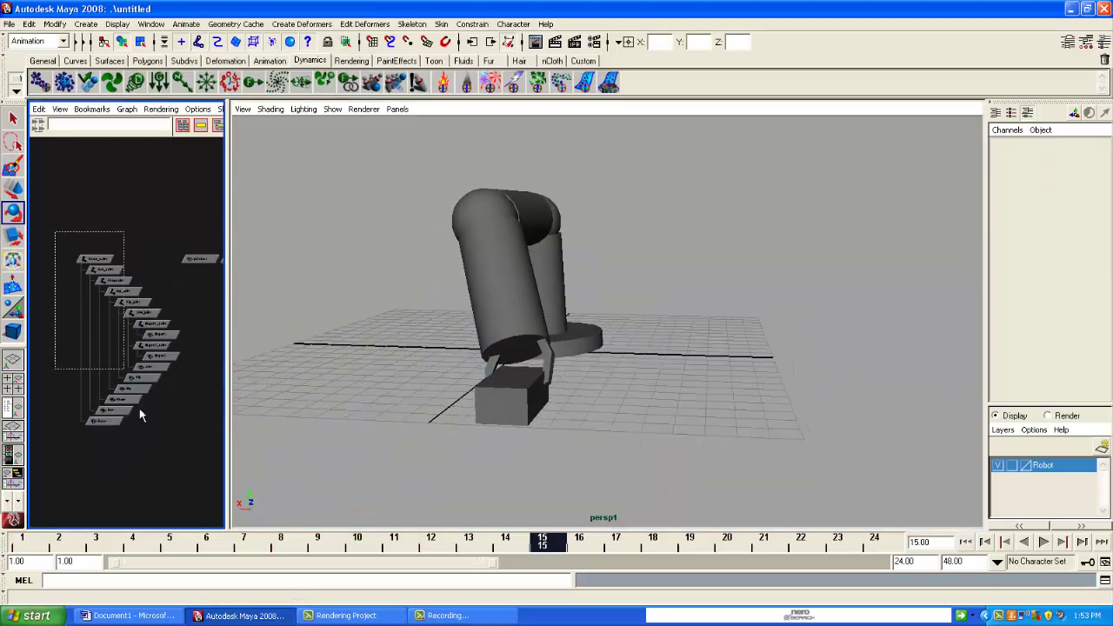
pyautogui.moveTo(141, 415); pyautogui.dragTo(199, 456)
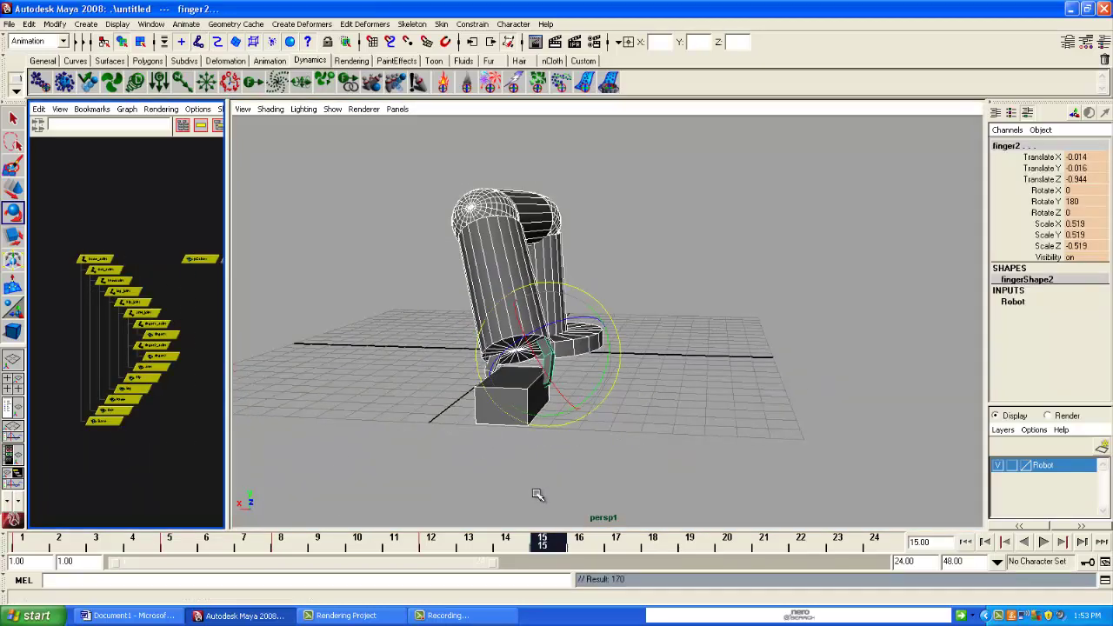
# Go to frame 20 and rotate kneeJoint to about X 0.3, Y 5.0, Z 4.1 to lift the arm
pyautogui.click(474, 497)
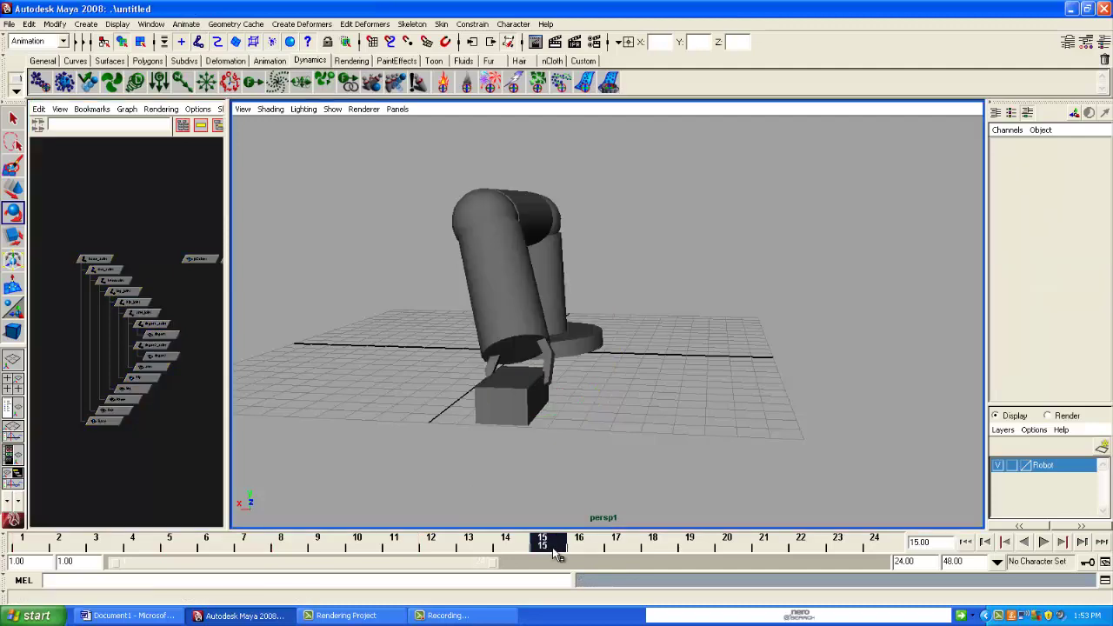
pyautogui.moveTo(556, 554); pyautogui.dragTo(729, 545)
pyautogui.keyDown('alt'); pyautogui.moveTo(622, 423); pyautogui.dragTo(645, 289); pyautogui.keyUp('alt')
pyautogui.click(655, 284)
pyautogui.press('a')
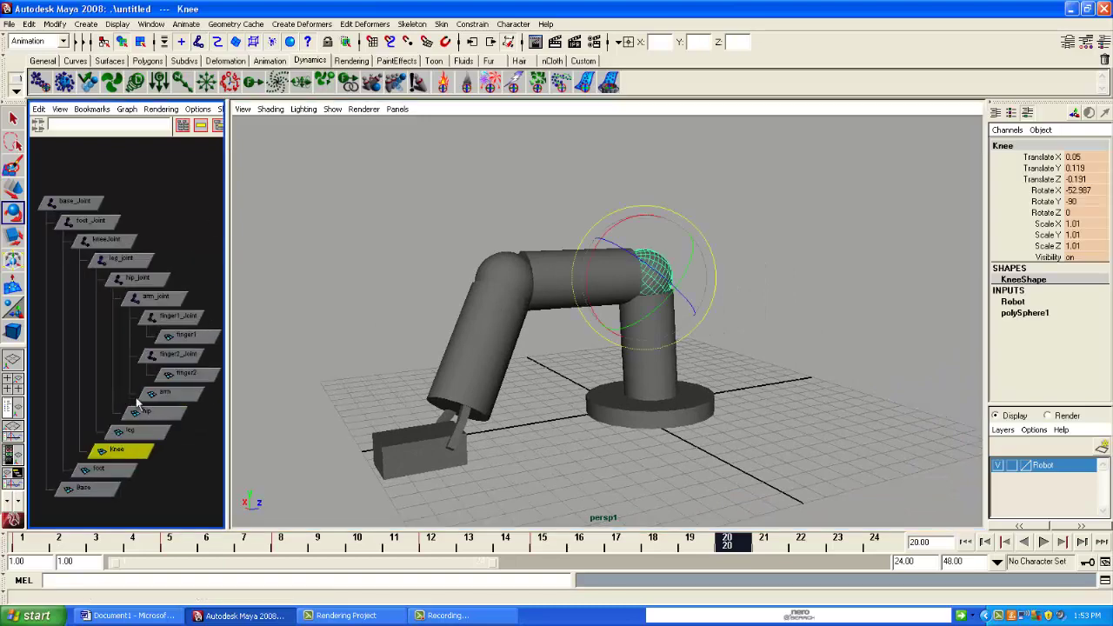
pyautogui.click(106, 239)
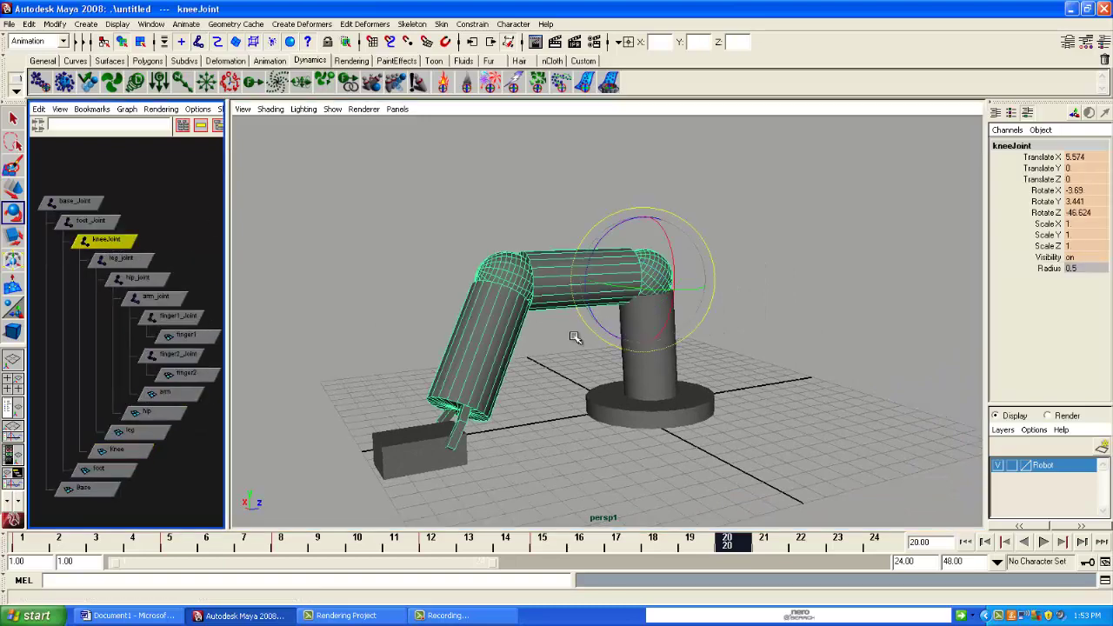
pyautogui.keyDown('alt'); pyautogui.moveTo(576, 335); pyautogui.dragTo(565, 257); pyautogui.keyUp('alt')
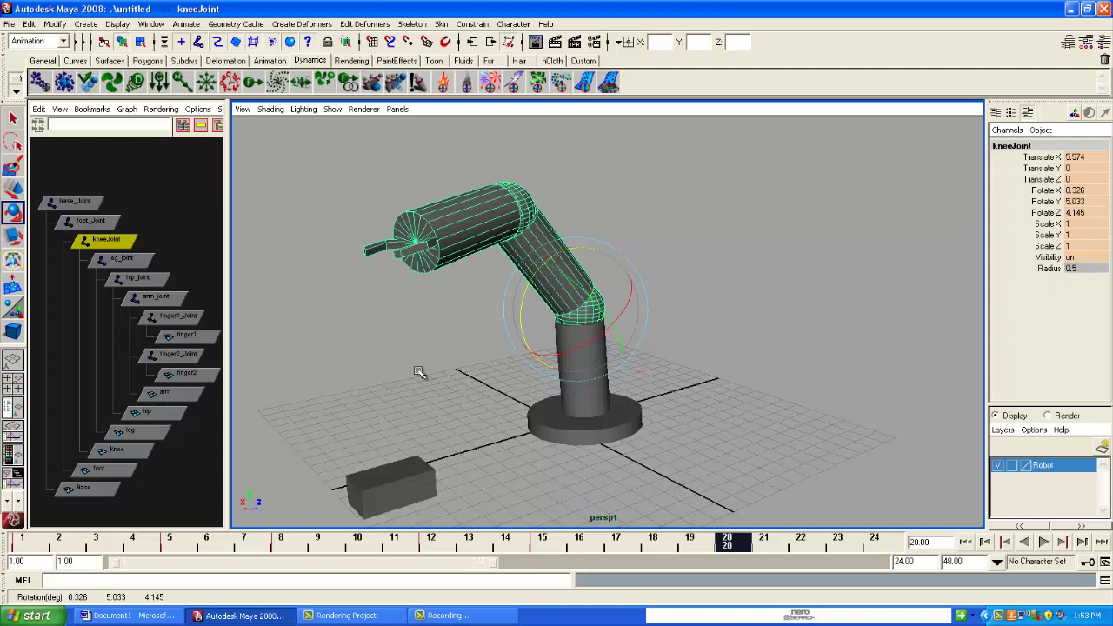
# Raise the cube to the gripper at about Y 10.2, and keyframe all nodes in the hierarchy at frame 20
pyautogui.scroll(-2, 233, 358)
pyautogui.scroll(-5, 141, 326)
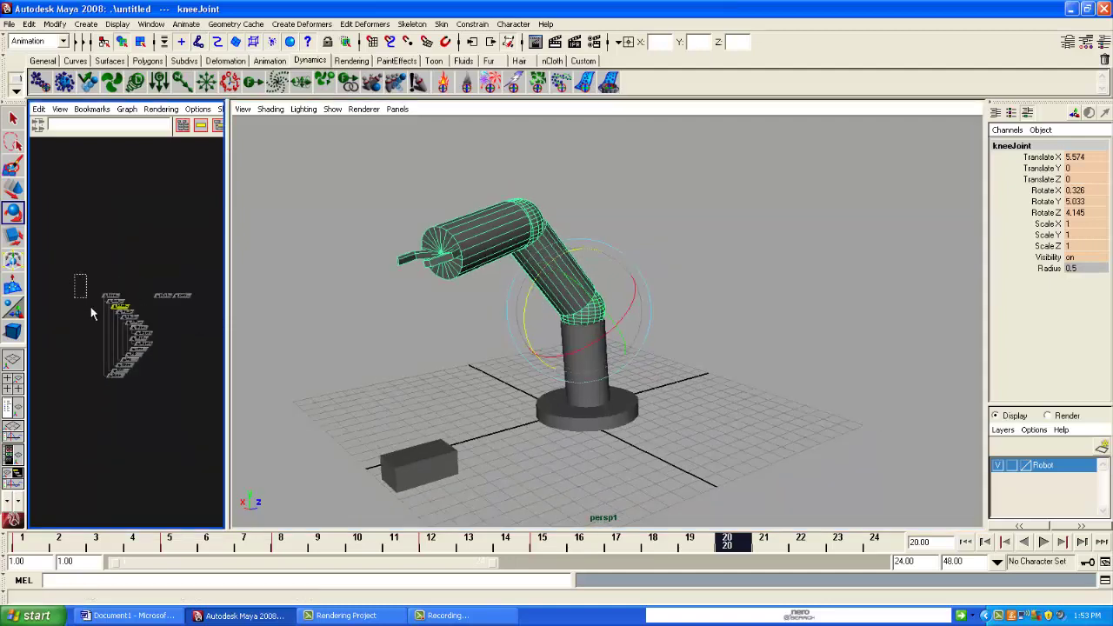
pyautogui.moveTo(94, 316); pyautogui.dragTo(145, 397)
pyautogui.click(449, 476)
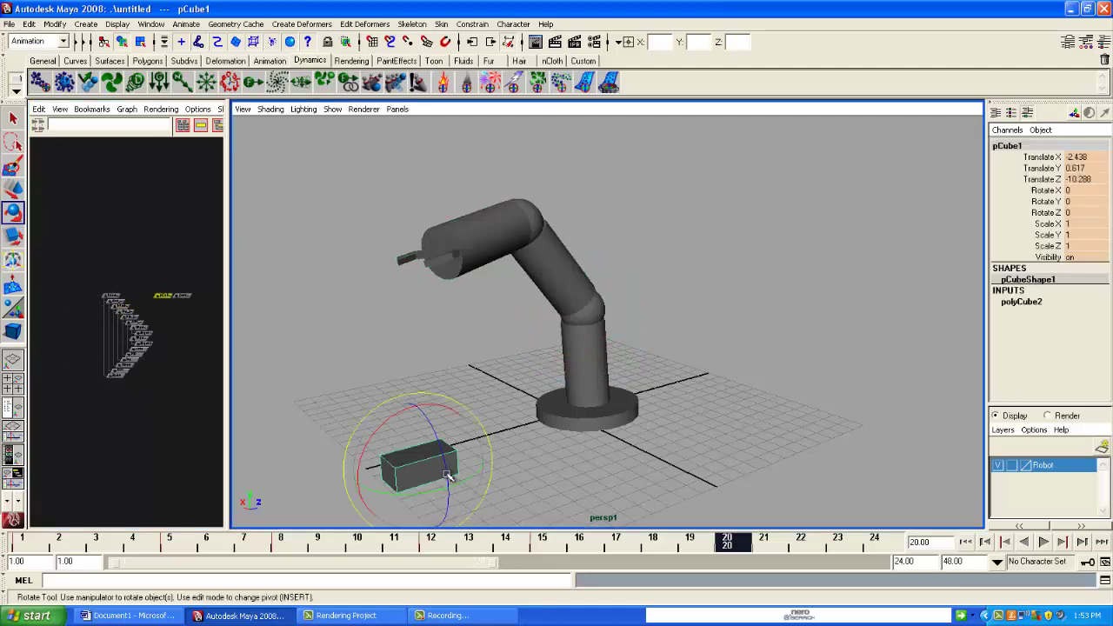
pyautogui.click(13, 188)
pyautogui.moveTo(423, 417); pyautogui.dragTo(385, 226)
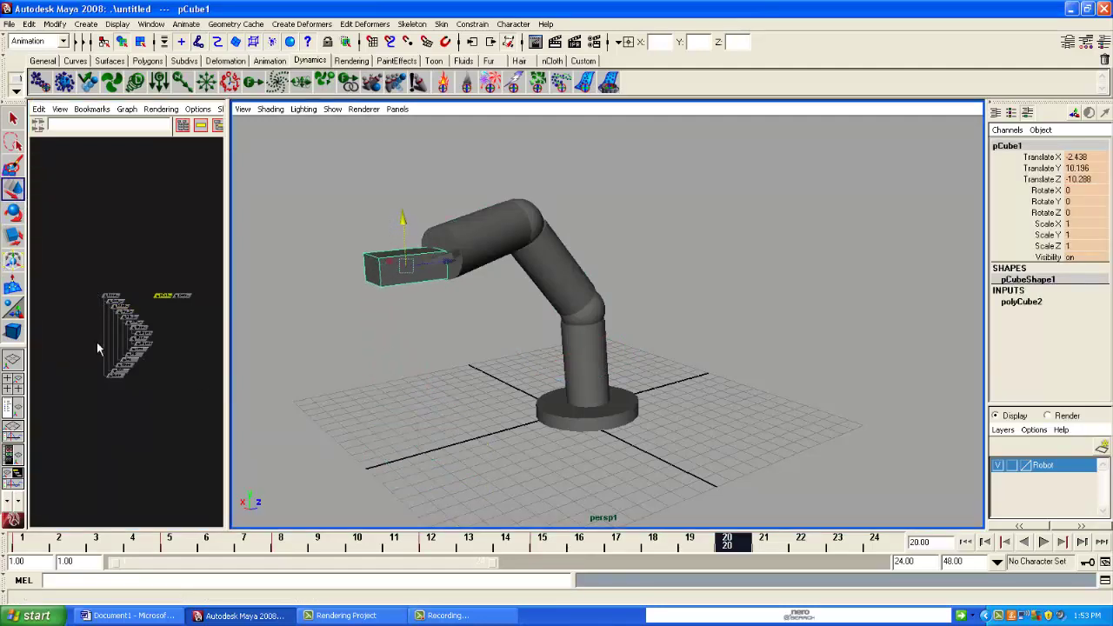
pyautogui.moveTo(174, 410); pyautogui.dragTo(174, 407)
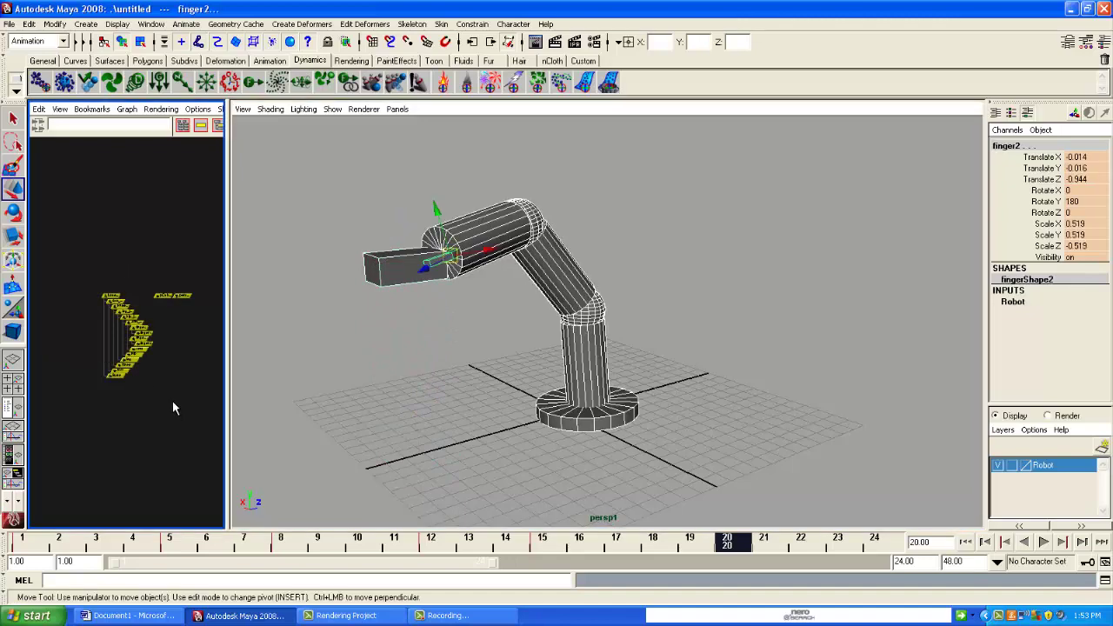
# Go to frame 22 and examine the cube and persp1 camera nodes beside the robot hierarchy
pyautogui.moveTo(729, 554); pyautogui.dragTo(807, 520)
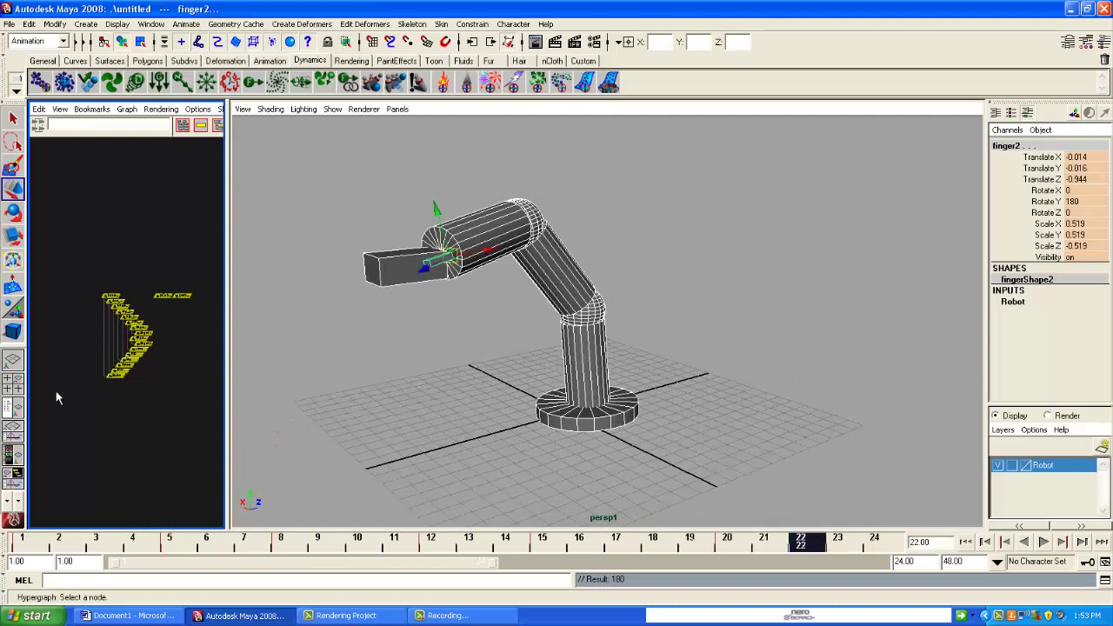
pyautogui.keyDown('alt'); pyautogui.moveTo(55, 397); pyautogui.dragTo(86, 368, button='right'); pyautogui.keyUp('alt')
pyautogui.keyDown('alt'); pyautogui.moveTo(87, 368); pyautogui.dragTo(5, 407, button='middle'); pyautogui.keyUp('alt')
pyautogui.keyDown('alt'); pyautogui.moveTo(181, 280); pyautogui.dragTo(0, 383, button='middle'); pyautogui.keyUp('alt')
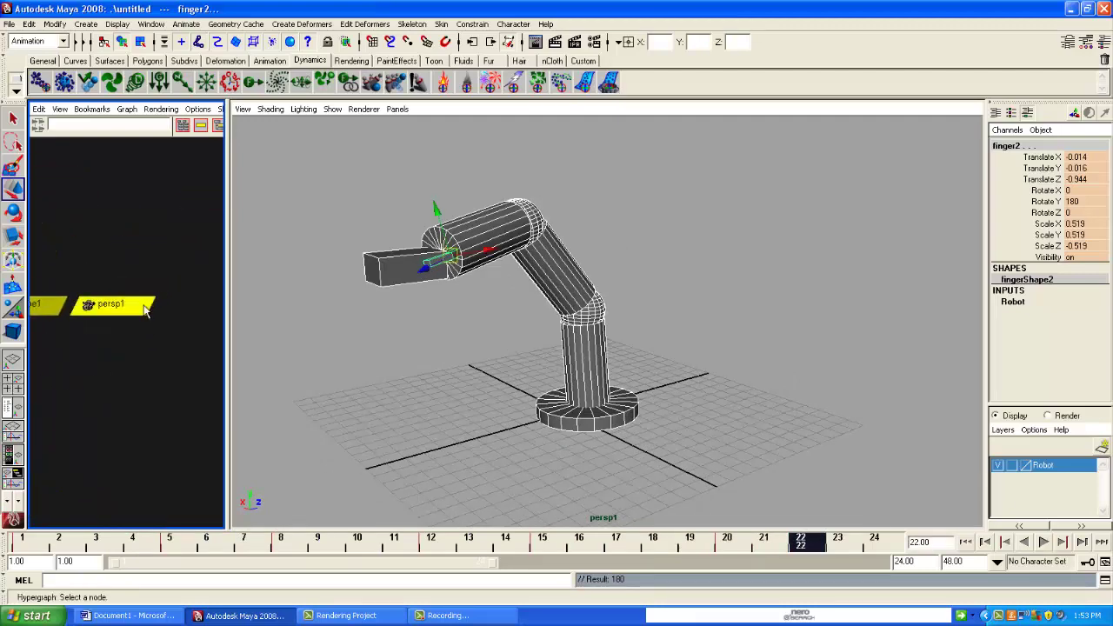
pyautogui.moveTo(448, 385)
pyautogui.keyDown('alt'); pyautogui.mouseDown()
pyautogui.moveTo(569, 382)
pyautogui.moveTo(442, 388)
pyautogui.mouseUp(); pyautogui.keyUp('alt')
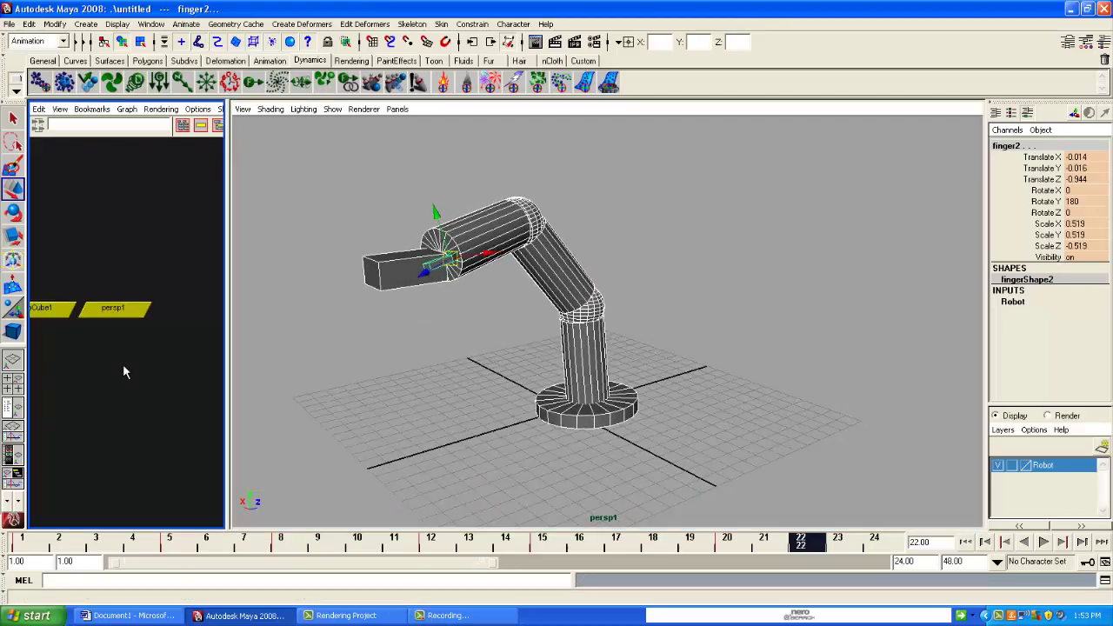
pyautogui.scroll(-5, 123, 364)
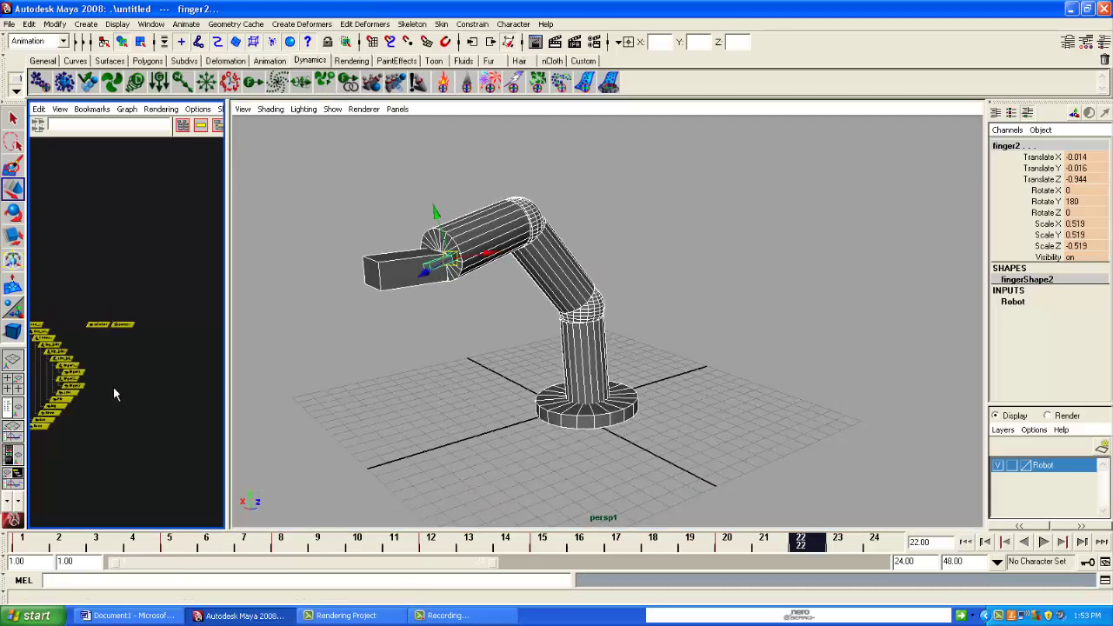
# Play back the animation to check the arm lifting the cube
pyautogui.click(1044, 542)
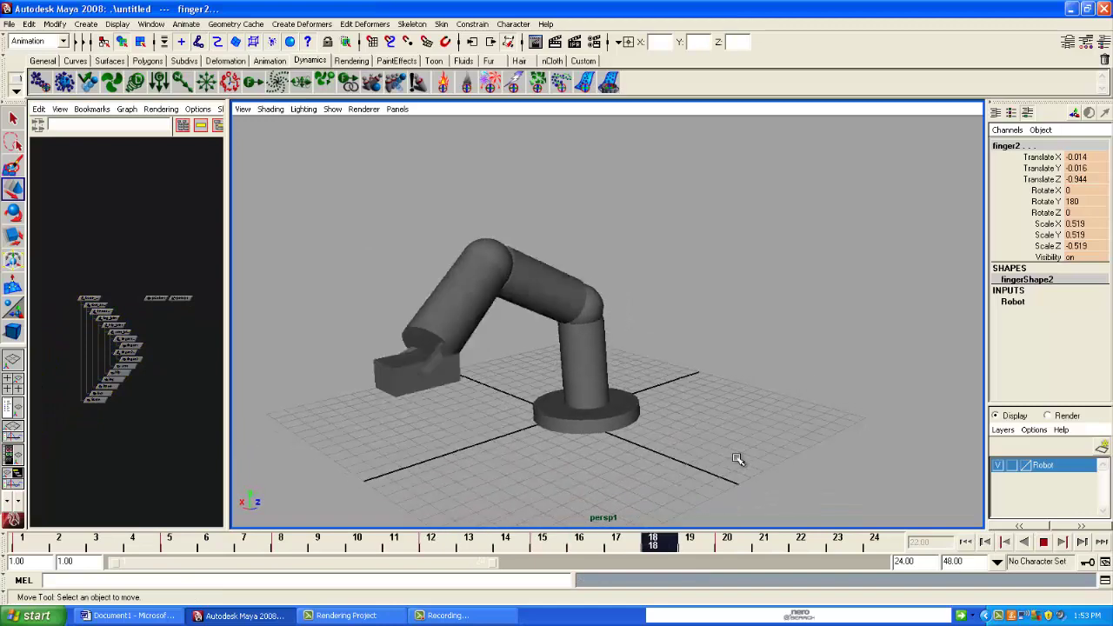
pyautogui.click(1043, 542)
pyautogui.hotkey('alt', 'v')
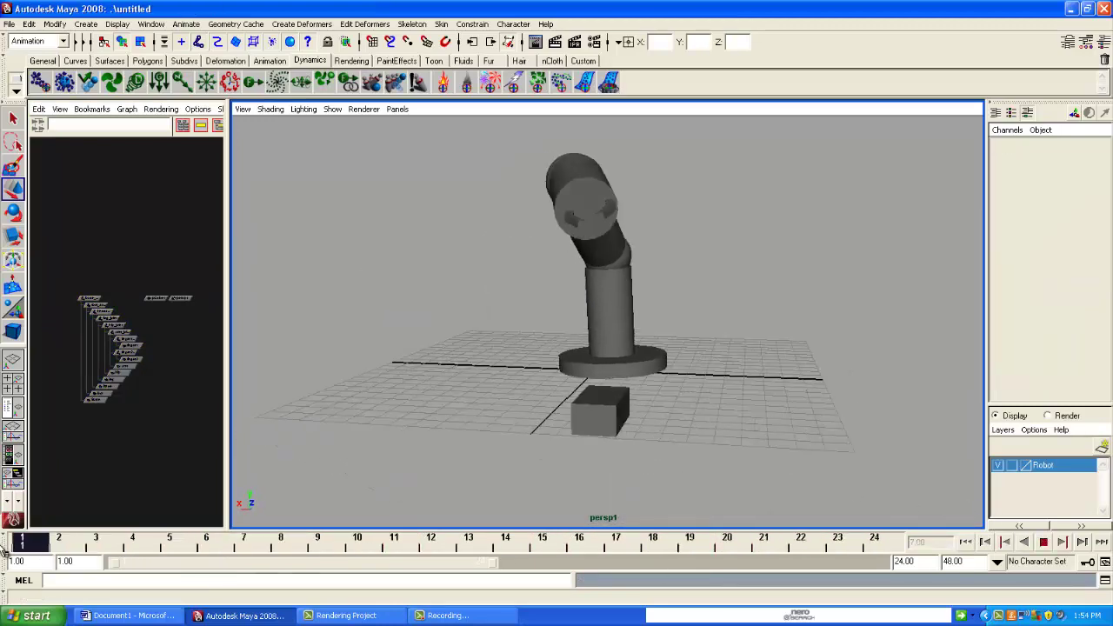
# Return to frame 20 and set the playback end time to frame 50
pyautogui.moveTo(581, 568)
pyautogui.mouseDown()
pyautogui.moveTo(754, 558)
pyautogui.moveTo(699, 558)
pyautogui.moveTo(733, 561)
pyautogui.mouseUp()
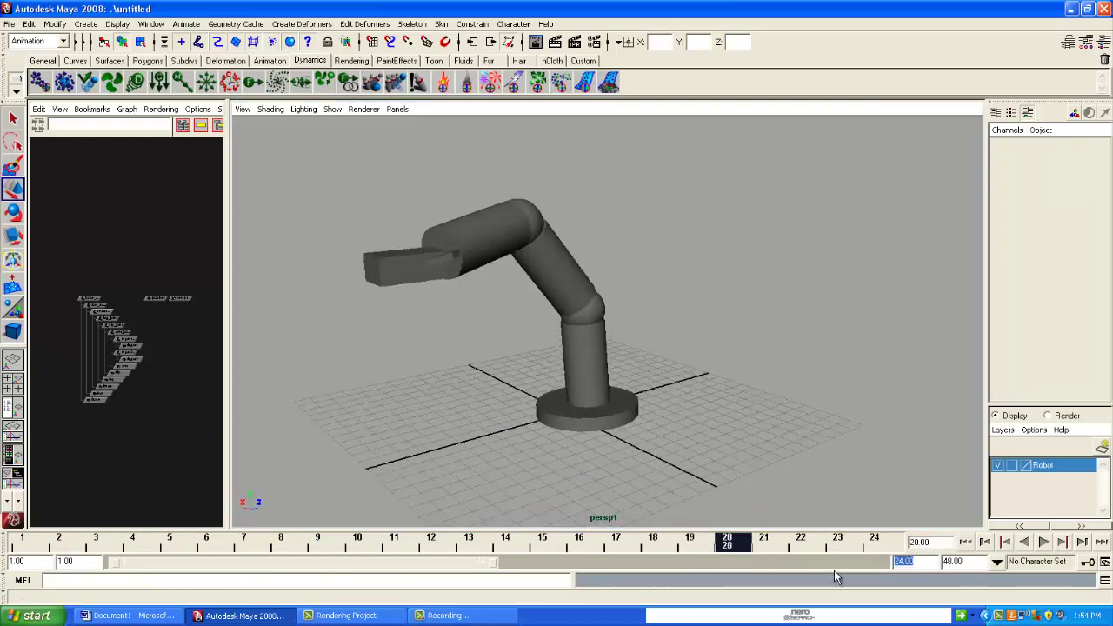
pyautogui.write('50')
pyautogui.press('Return')
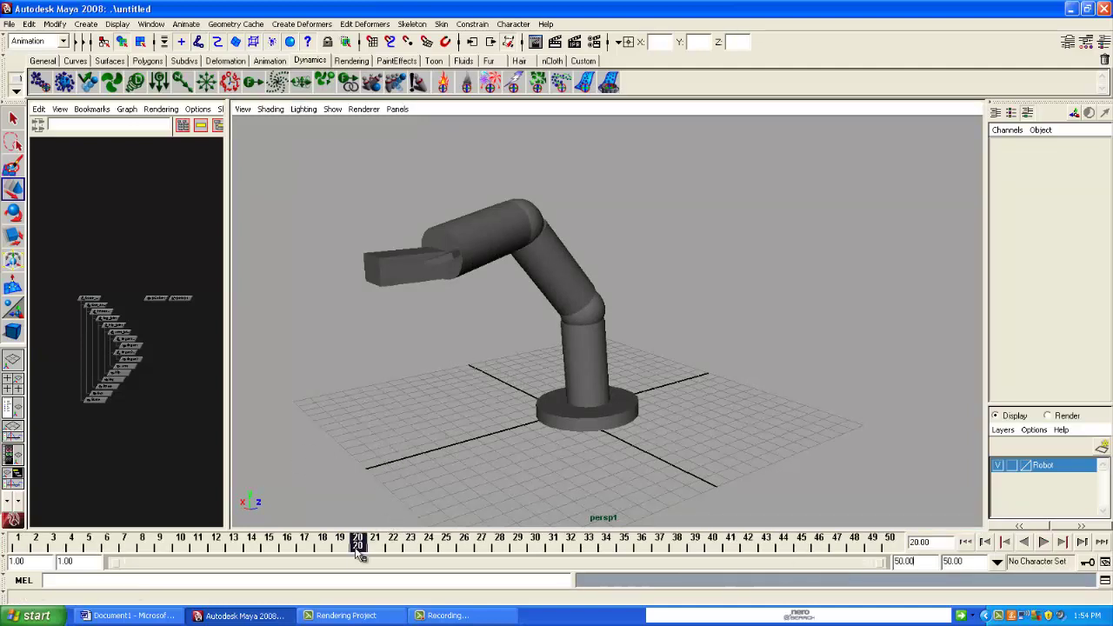
# Go to frame 23 and rotate kneeJoint to about X 103.5 to swing the arm around
pyautogui.moveTo(358, 547); pyautogui.dragTo(412, 546)
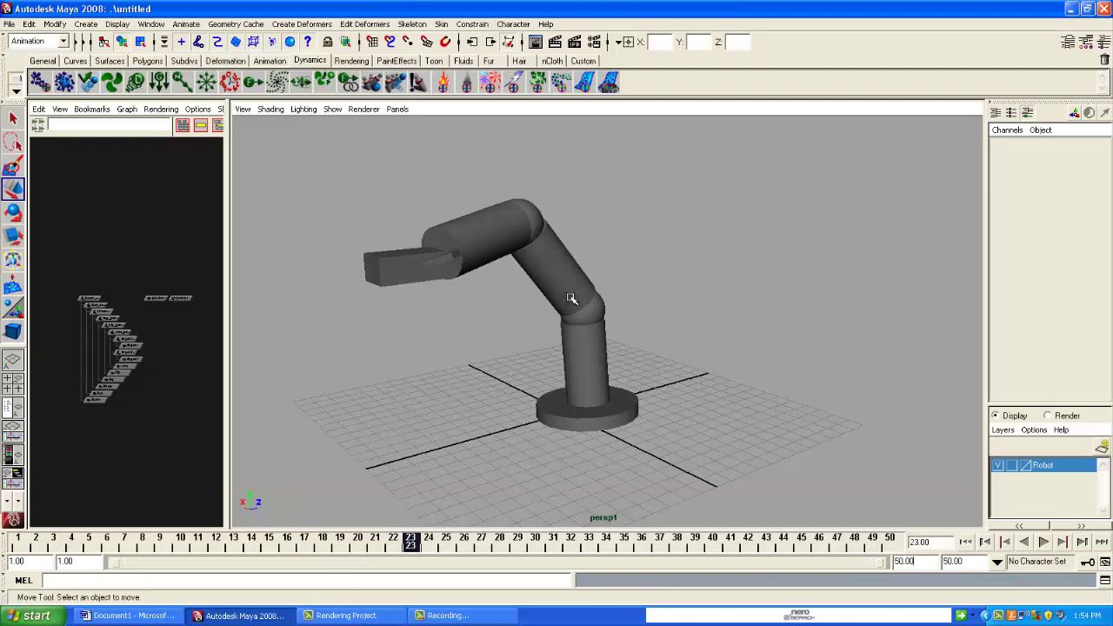
pyautogui.click(578, 313)
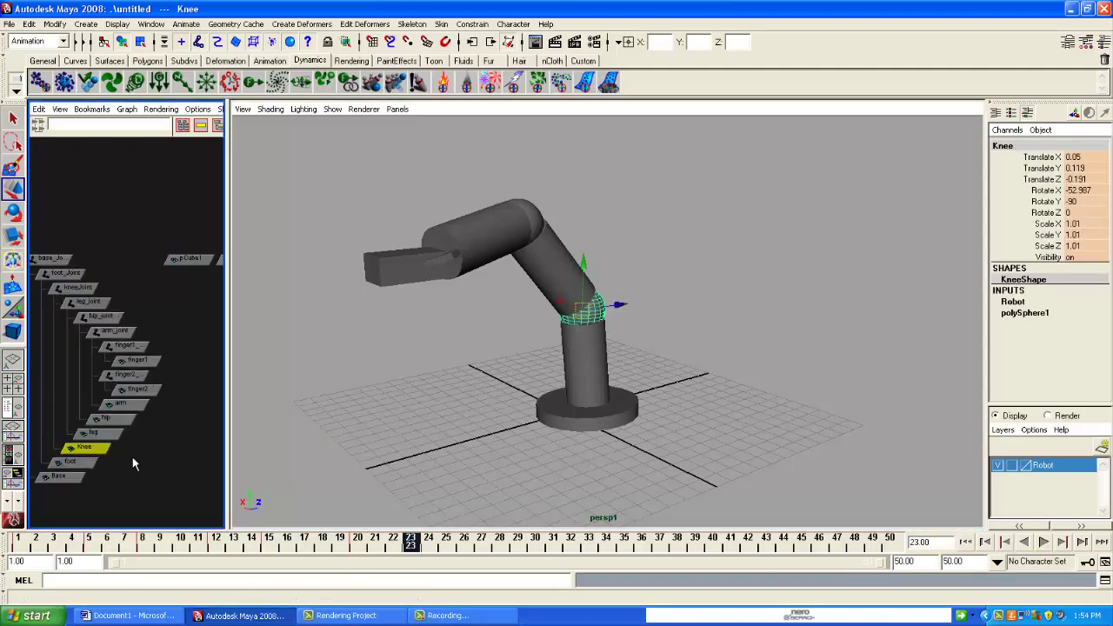
pyautogui.scroll(2, 132, 456)
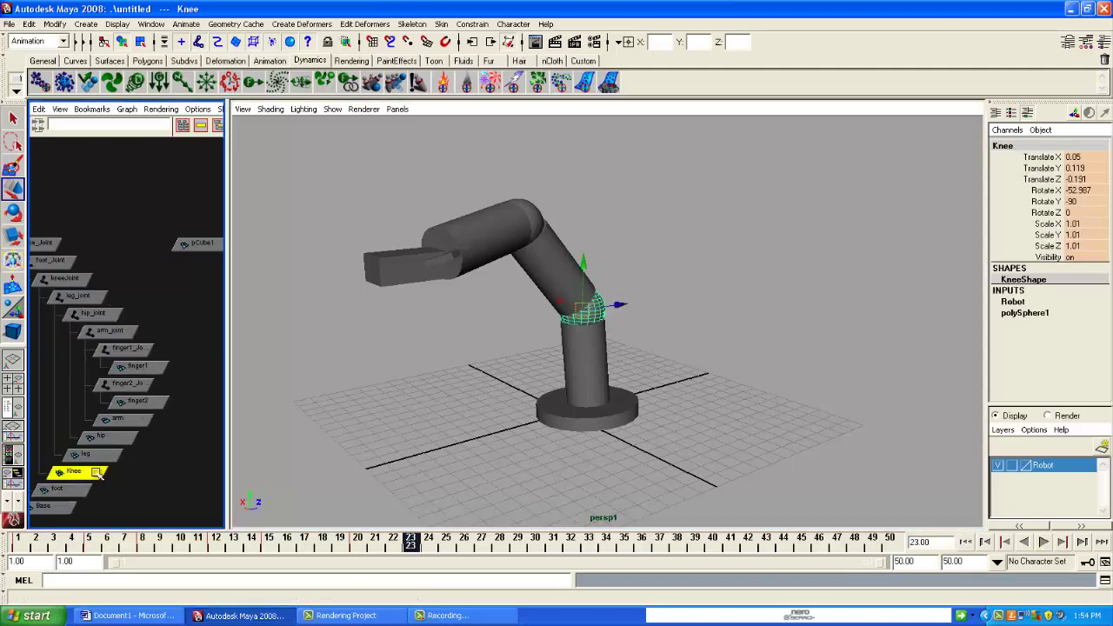
pyautogui.scroll(3, 63, 446)
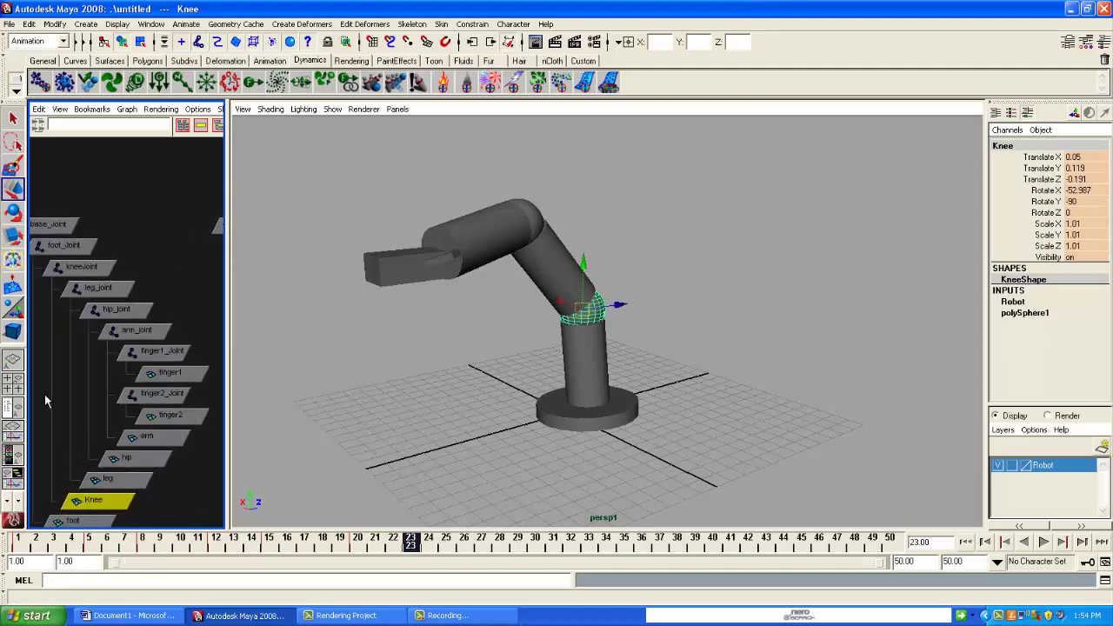
pyautogui.click(70, 269)
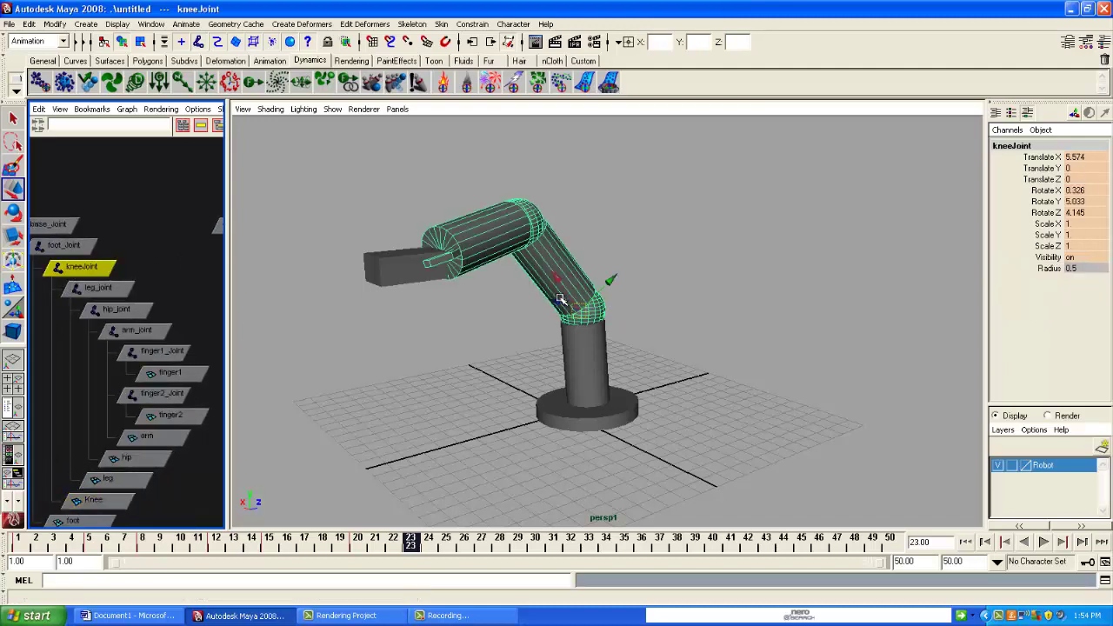
pyautogui.click(13, 213)
pyautogui.moveTo(561, 358); pyautogui.dragTo(658, 315)
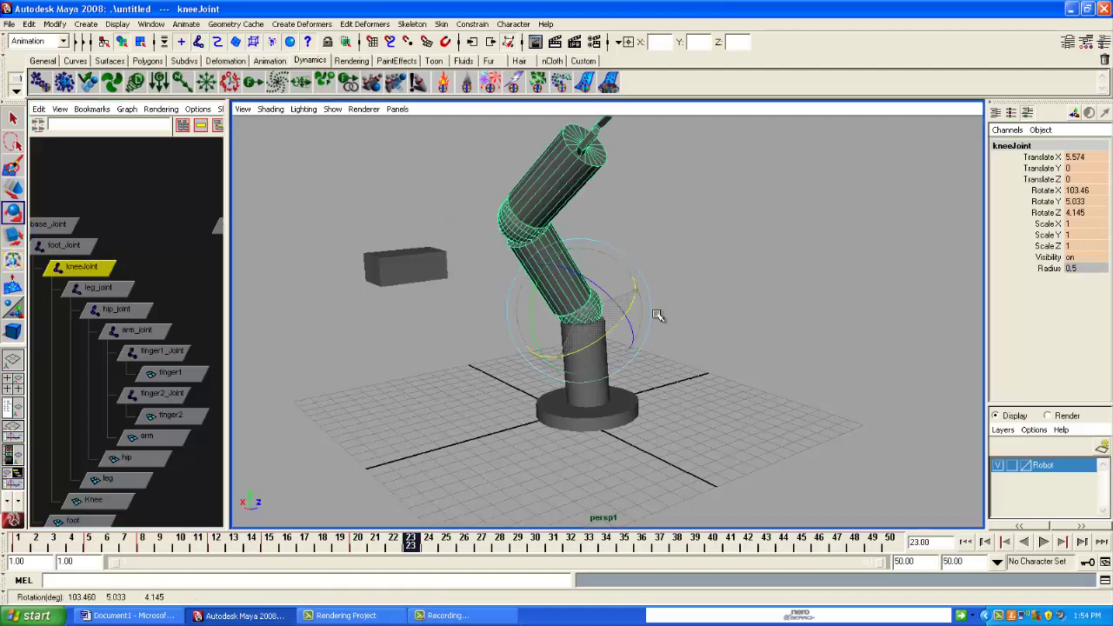
# Move the cube to about X -6.9, Y 16.6, Z 11.5, and keyframe it with all robot nodes at frame 23, excluding the persp1 camera
pyautogui.scroll(-4, 179, 382)
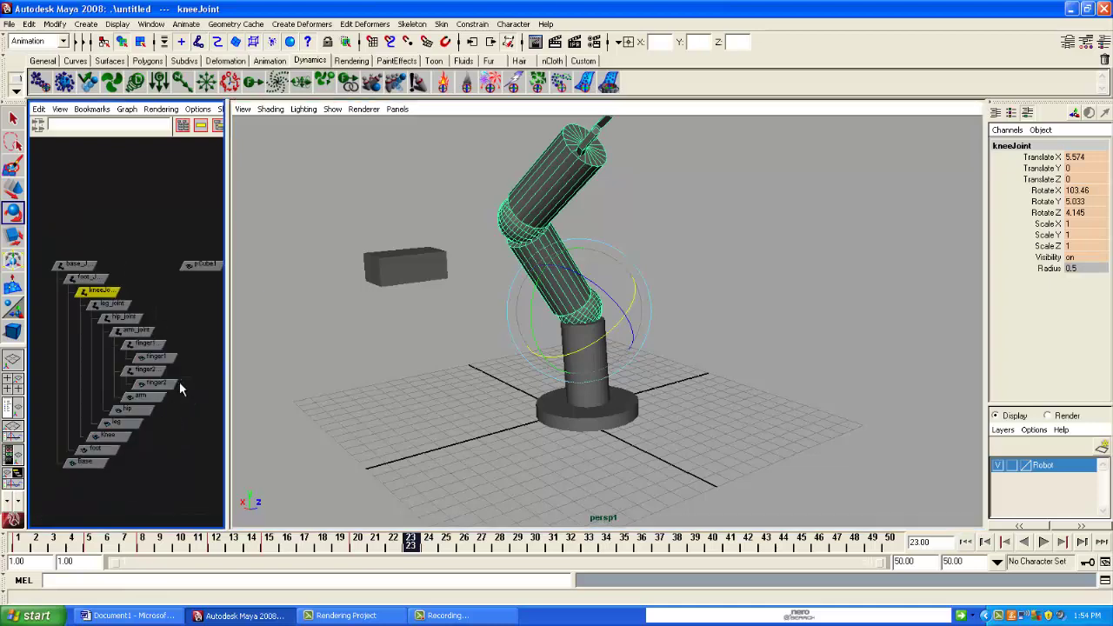
pyautogui.click(420, 271)
pyautogui.keyDown('alt'); pyautogui.moveTo(420, 271); pyautogui.dragTo(490, 375); pyautogui.keyUp('alt')
pyautogui.press('w')
pyautogui.keyDown('alt'); pyautogui.moveTo(468, 314); pyautogui.dragTo(667, 264); pyautogui.keyUp('alt')
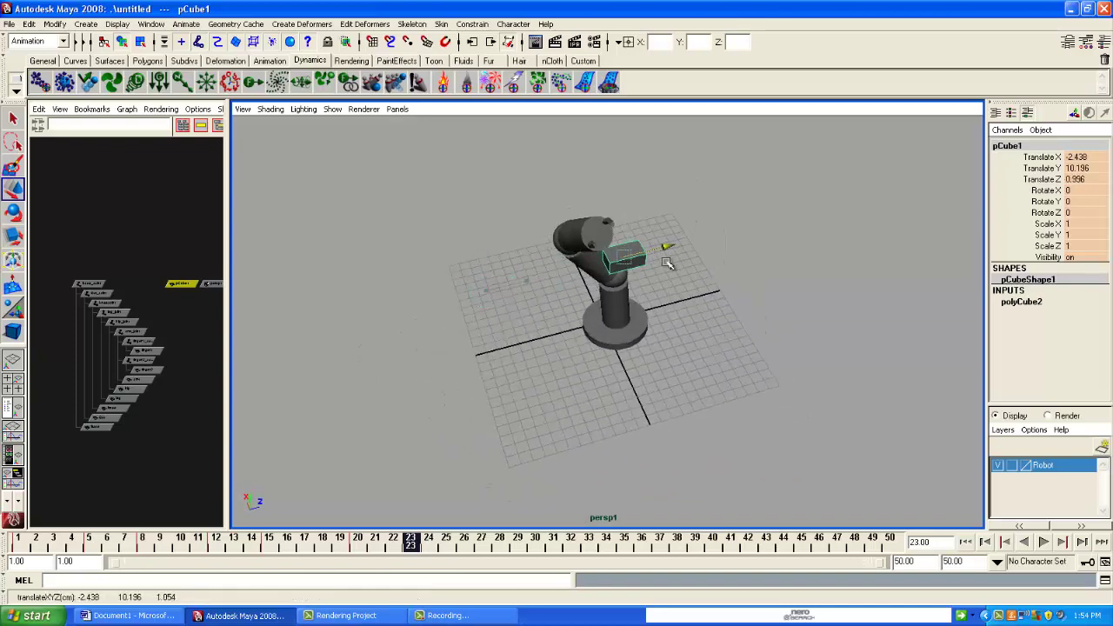
pyautogui.moveTo(625, 224); pyautogui.dragTo(623, 180)
pyautogui.keyDown('alt'); pyautogui.moveTo(633, 200); pyautogui.dragTo(725, 218); pyautogui.keyUp('alt')
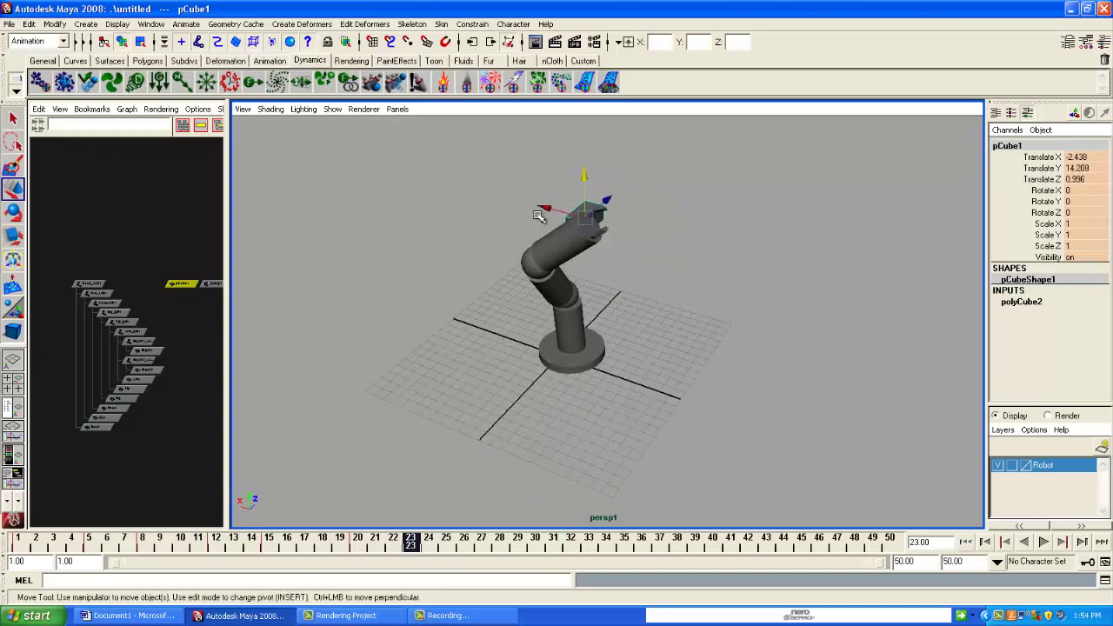
pyautogui.moveTo(548, 209); pyautogui.dragTo(640, 174)
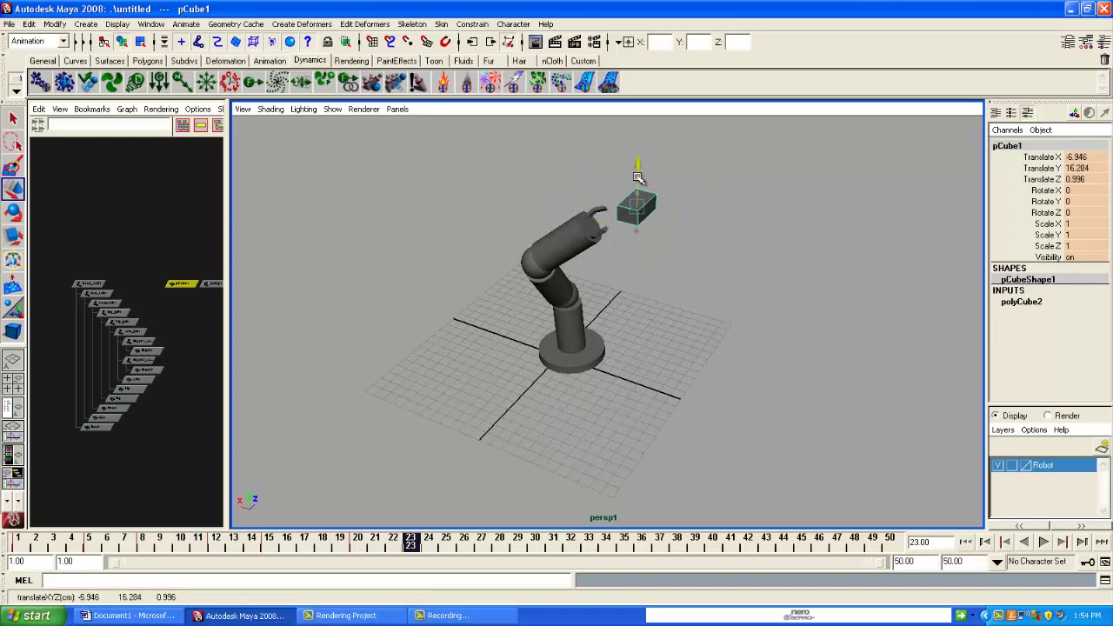
pyautogui.keyDown('alt'); pyautogui.moveTo(589, 214); pyautogui.dragTo(814, 186); pyautogui.keyUp('alt')
pyautogui.moveTo(172, 434); pyautogui.dragTo(172, 432)
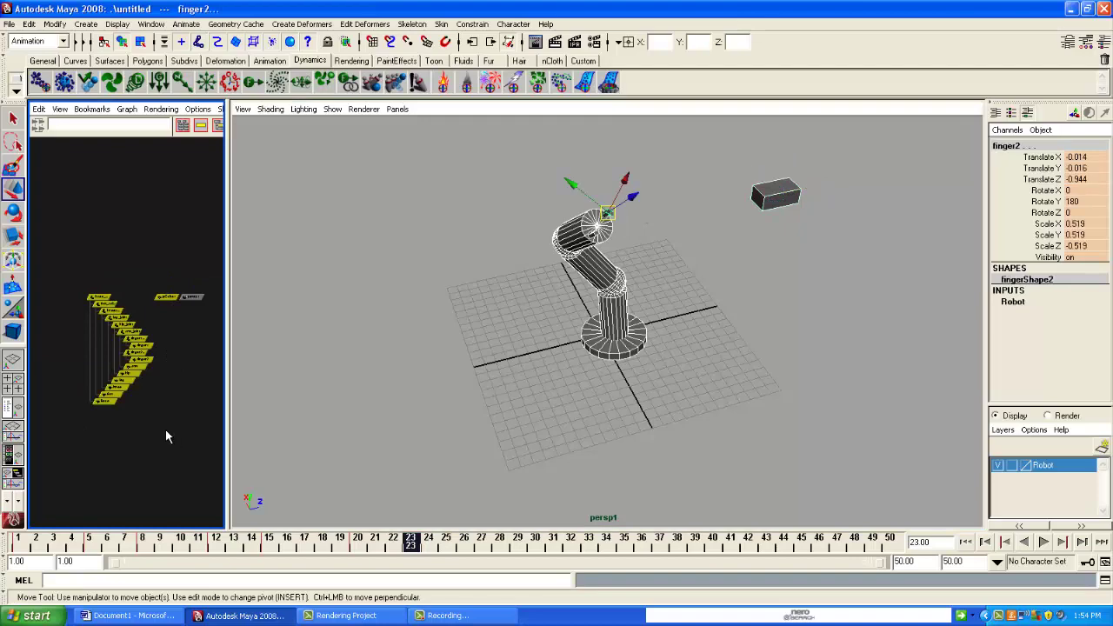
# Go to frame 26, move the cube farther from the arm to about X -13.7, Y 22.3, Z 15.3, and keyframe it
pyautogui.moveTo(414, 547); pyautogui.dragTo(499, 545)
pyautogui.keyDown('alt'); pyautogui.moveTo(524, 484); pyautogui.dragTo(545, 453, button='right'); pyautogui.keyUp('alt')
pyautogui.moveTo(545, 452)
pyautogui.keyDown('alt'); pyautogui.mouseDown()
pyautogui.moveTo(514, 388)
pyautogui.moveTo(514, 331)
pyautogui.moveTo(522, 450)
pyautogui.moveTo(488, 431)
pyautogui.mouseUp(); pyautogui.keyUp('alt')
pyautogui.click(528, 324)
pyautogui.press('5')
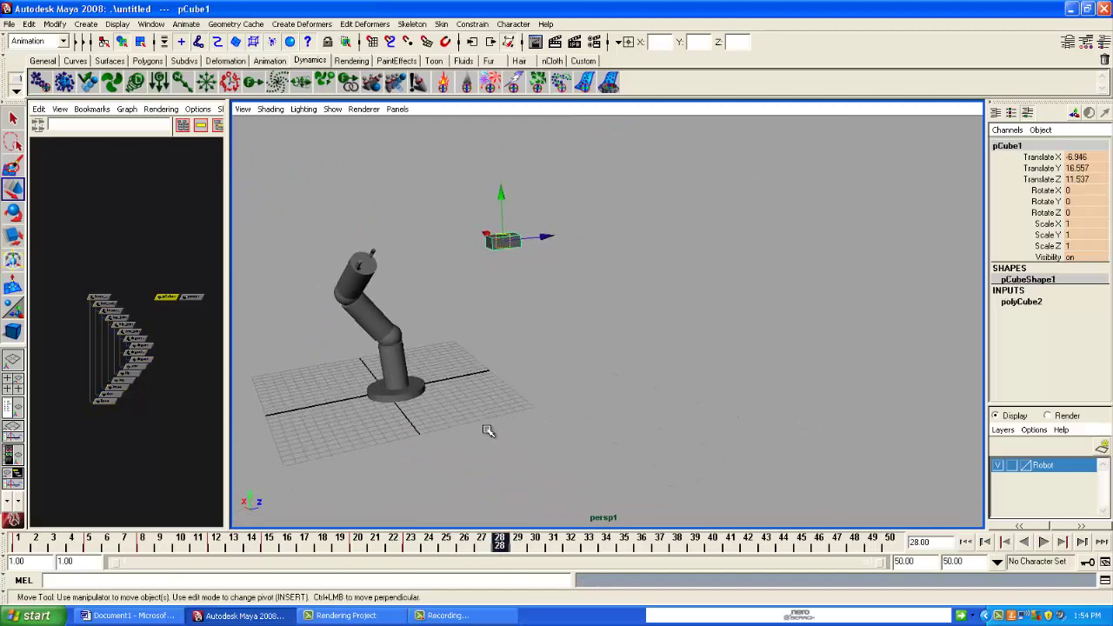
pyautogui.moveTo(501, 548)
pyautogui.mouseDown()
pyautogui.moveTo(250, 548)
pyautogui.moveTo(413, 559)
pyautogui.mouseUp()
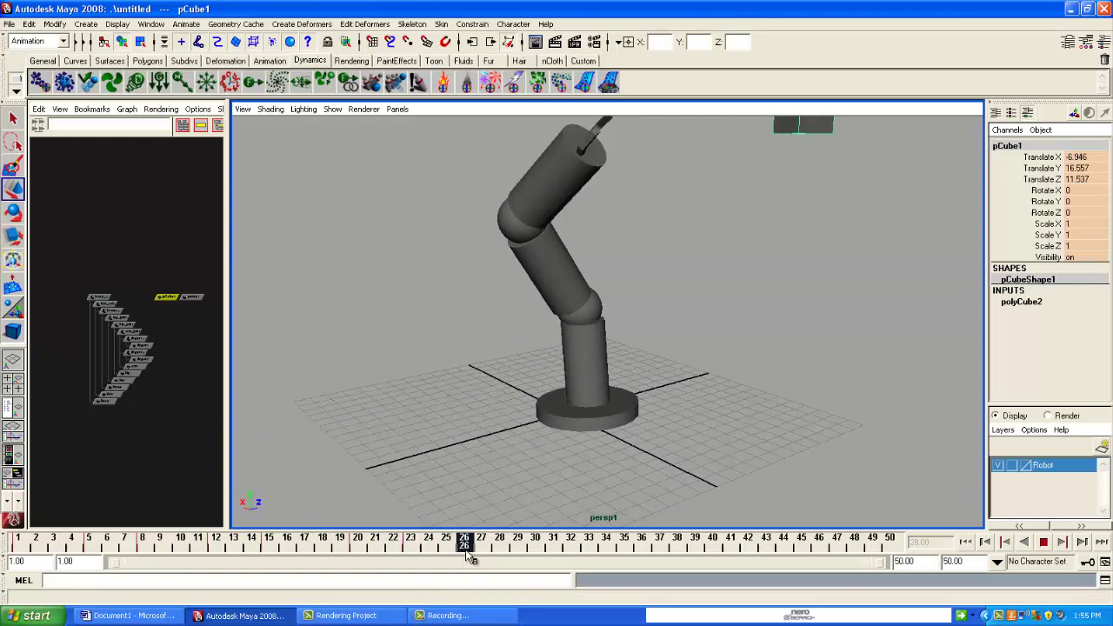
pyautogui.scroll(-3, 592, 429)
pyautogui.keyDown('alt'); pyautogui.moveTo(653, 378); pyautogui.dragTo(657, 229); pyautogui.keyUp('alt')
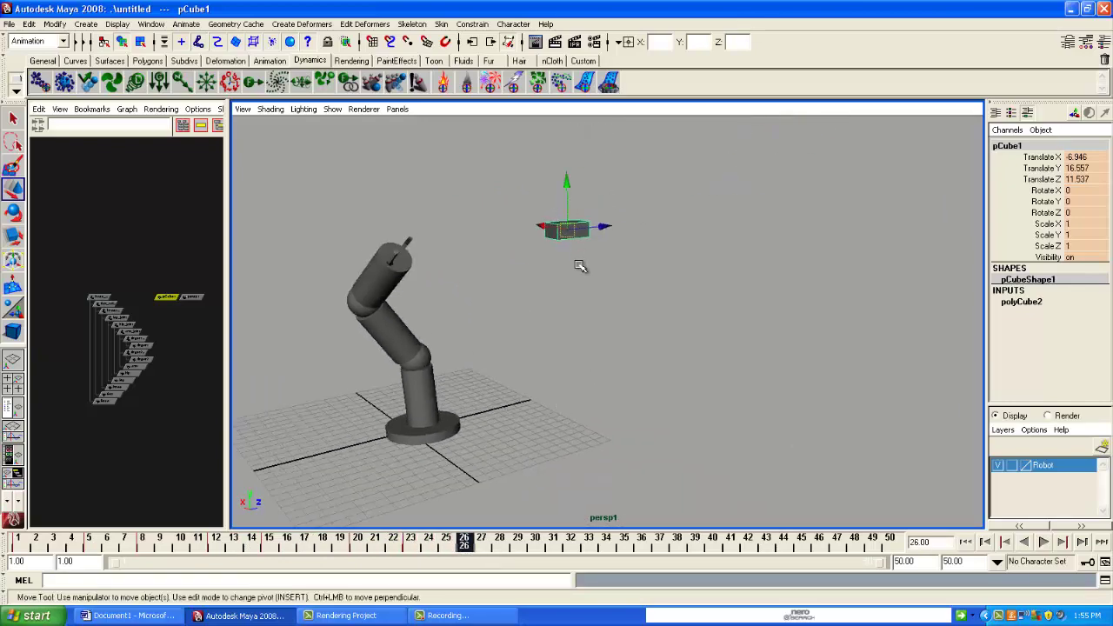
pyautogui.keyDown('alt'); pyautogui.moveTo(580, 266); pyautogui.dragTo(574, 306); pyautogui.keyUp('alt')
pyautogui.moveTo(681, 245); pyautogui.dragTo(755, 180)
pyautogui.press('s')
# Go to frame 31, move the cube outward and down to about X -19.7, Y 17.8, Z 21.0, and keyframe it
pyautogui.moveTo(468, 553); pyautogui.dragTo(553, 548)
pyautogui.scroll(-3, 641, 403)
pyautogui.keyDown('alt'); pyautogui.moveTo(670, 344); pyautogui.dragTo(513, 520, button='middle'); pyautogui.keyUp('alt')
pyautogui.scroll(-2, 692, 320)
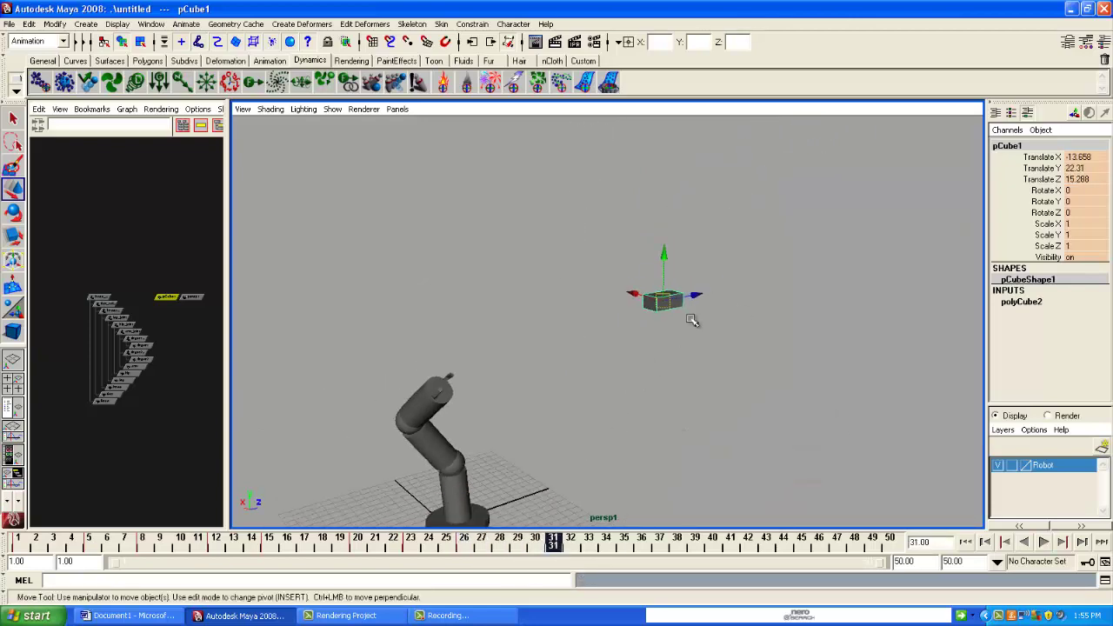
pyautogui.moveTo(668, 298); pyautogui.dragTo(752, 356)
pyautogui.keyDown('alt'); pyautogui.moveTo(753, 357); pyautogui.dragTo(726, 464, button='right'); pyautogui.keyUp('alt')
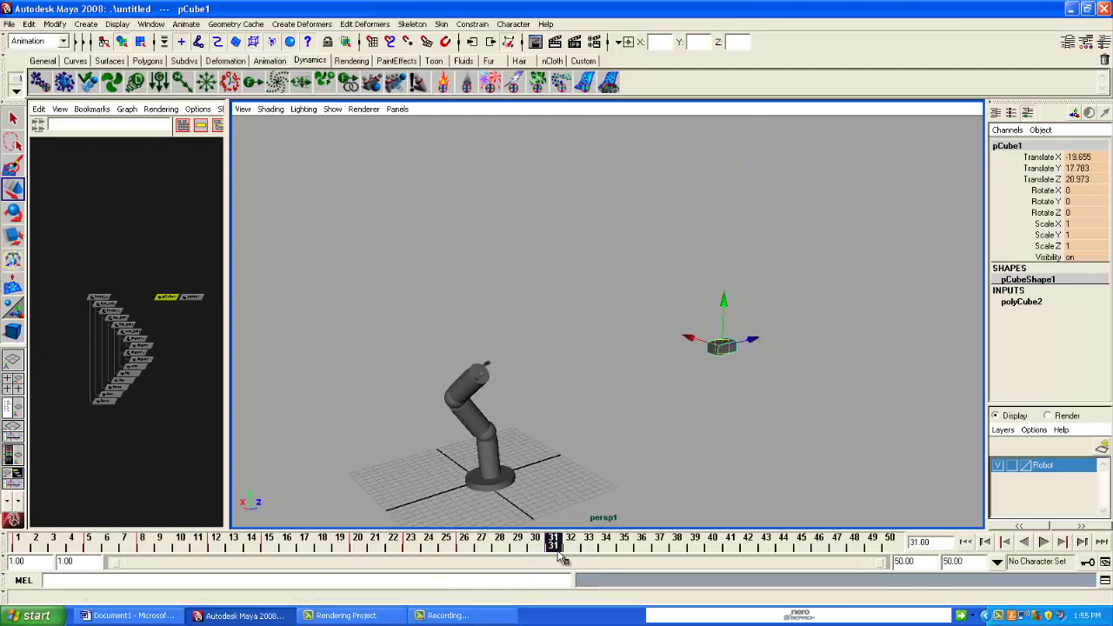
# Go to frame 37, rotate the cube to about X 55.6, move it to about X -23.3, Y 13.0, Z 23.6, and keyframe it
pyautogui.moveTo(561, 557); pyautogui.dragTo(670, 553)
pyautogui.scroll(-4, 698, 435)
pyautogui.keyDown('alt'); pyautogui.moveTo(657, 422); pyautogui.dragTo(552, 476, button='middle'); pyautogui.keyUp('alt')
pyautogui.scroll(-2, 566, 429)
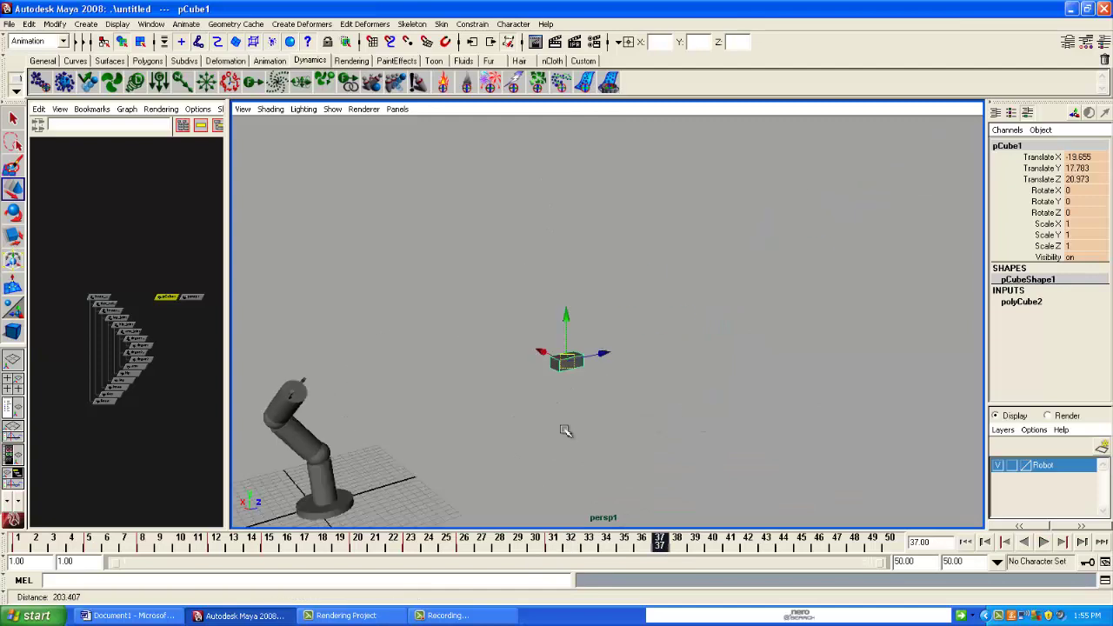
pyautogui.click(13, 218)
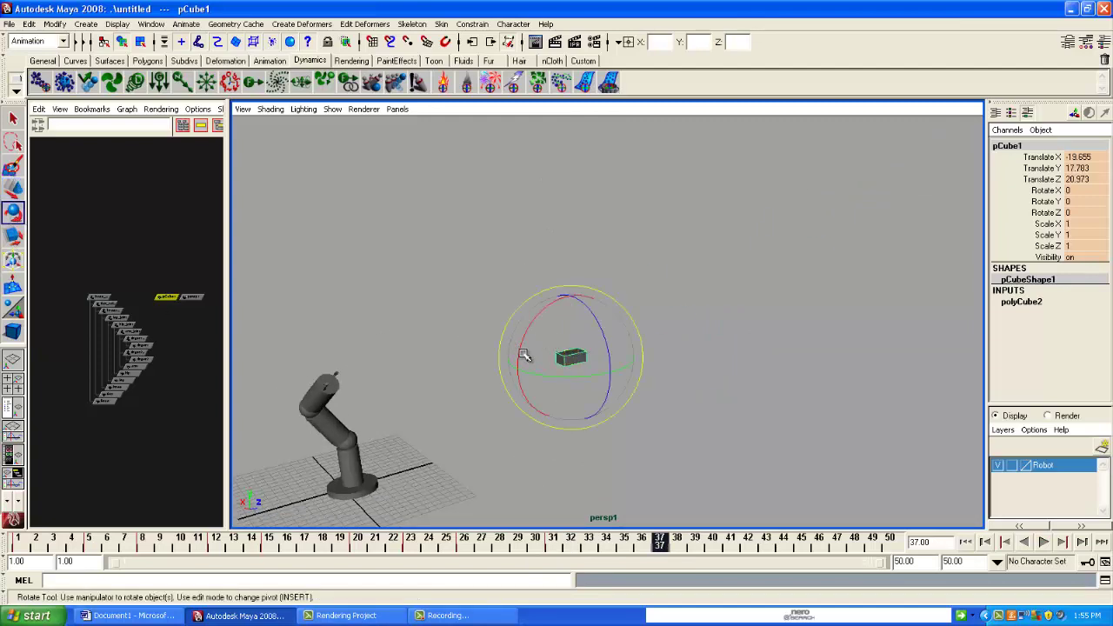
pyautogui.moveTo(524, 356); pyautogui.dragTo(327, 281)
pyautogui.click(13, 187)
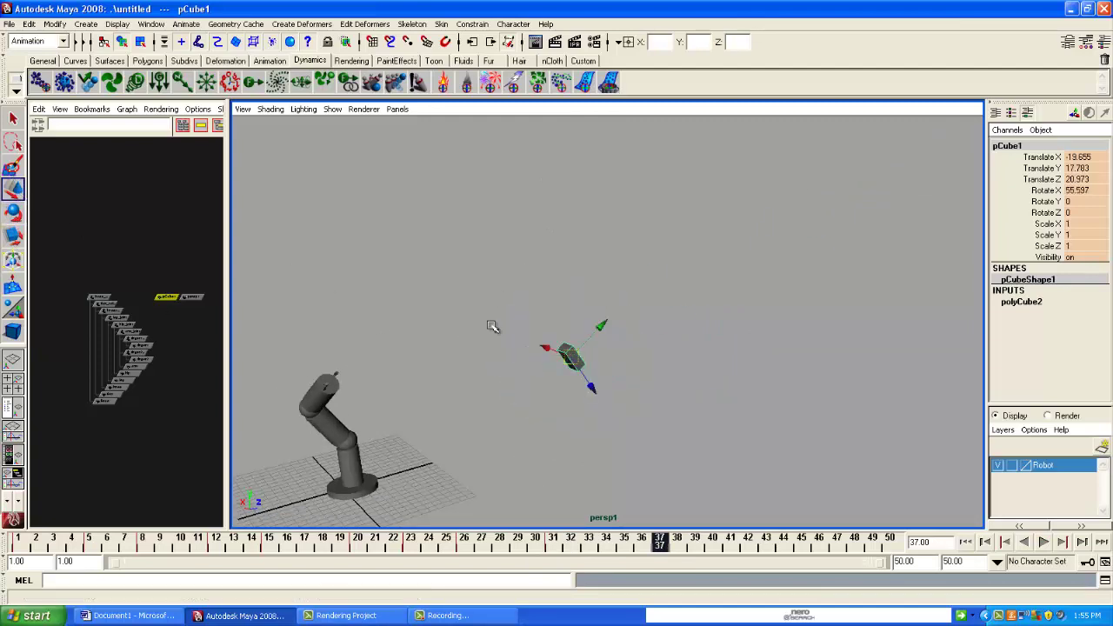
pyautogui.moveTo(567, 362); pyautogui.dragTo(633, 439)
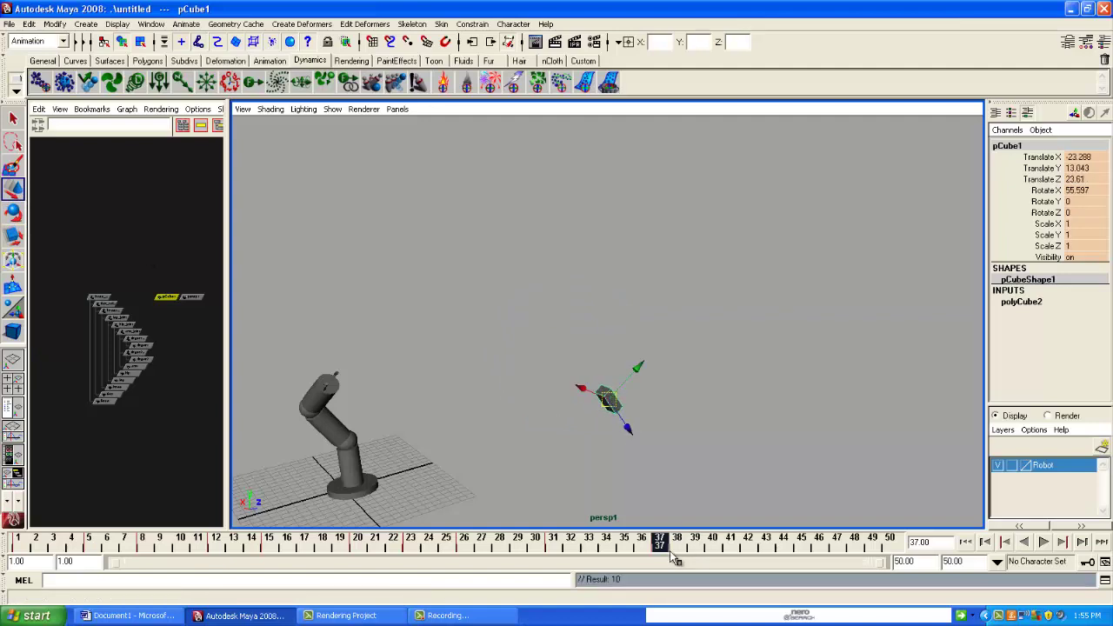
# Go to frame 43 and tumble the cube further to a rotation of about X 195.1, Y 9.3, Z -1.3
pyautogui.moveTo(677, 548); pyautogui.dragTo(766, 546)
pyautogui.keyDown('alt'); pyautogui.moveTo(762, 509); pyautogui.dragTo(671, 423, button='right'); pyautogui.keyUp('alt')
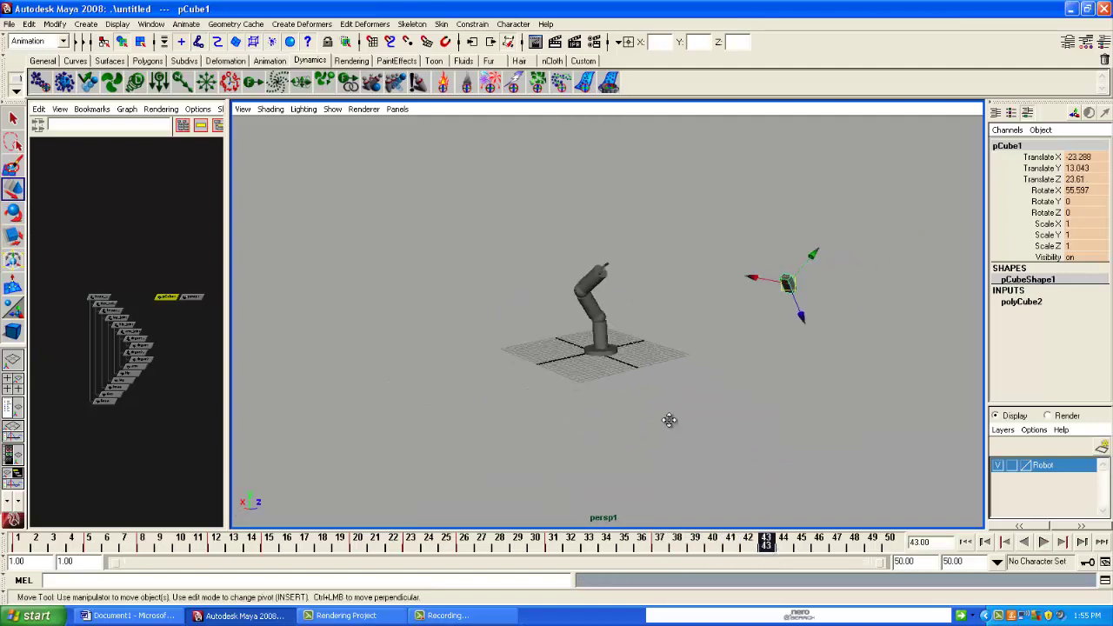
pyautogui.keyDown('alt'); pyautogui.moveTo(671, 423); pyautogui.dragTo(617, 444, button='middle'); pyautogui.keyUp('alt')
pyautogui.click(13, 213)
pyautogui.moveTo(542, 348); pyautogui.dragTo(560, 324)
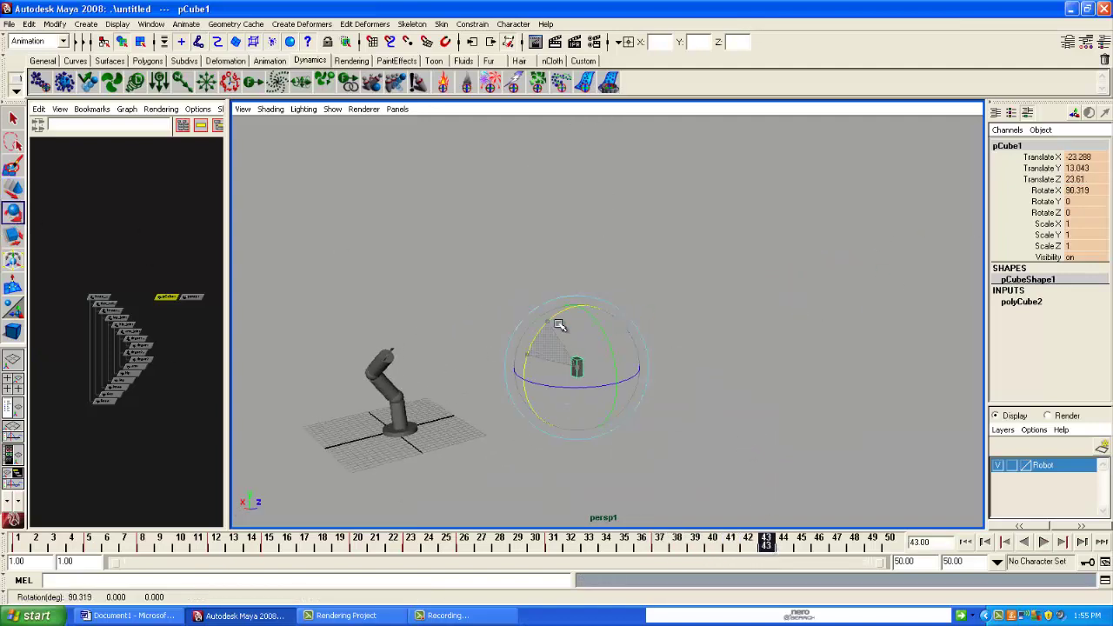
pyautogui.moveTo(533, 359); pyautogui.dragTo(562, 322)
pyautogui.press('w')
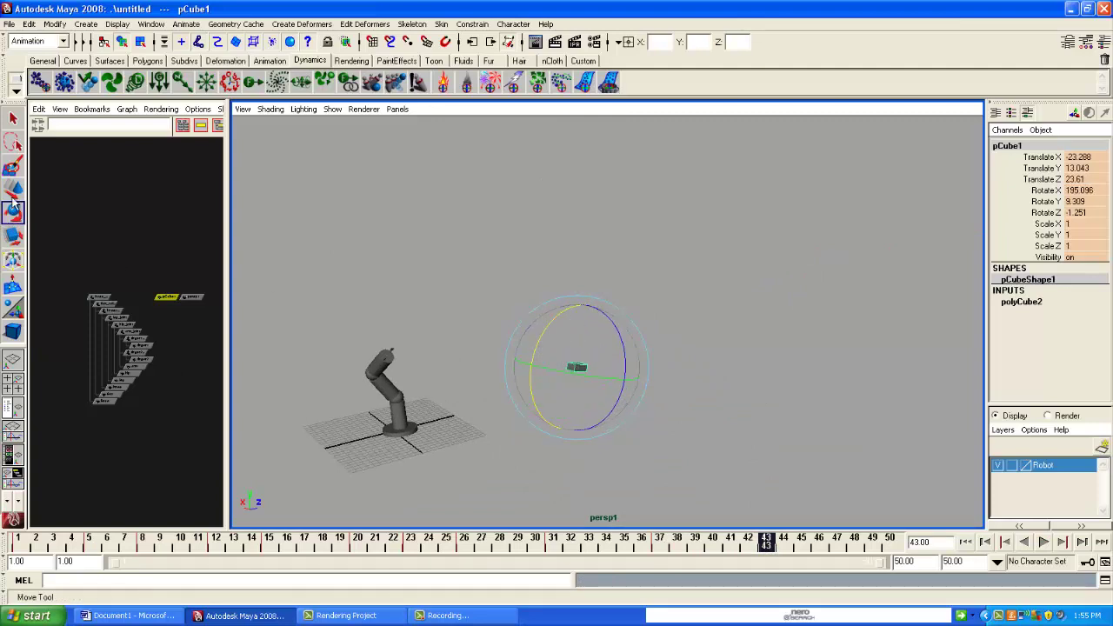
# Lower the cube to about X -26.0, Y 2.6, Z 25.6, and keyframe it at frame 43
pyautogui.keyDown('alt'); pyautogui.moveTo(595, 366); pyautogui.dragTo(575, 344); pyautogui.keyUp('alt')
pyautogui.moveTo(525, 210); pyautogui.dragTo(552, 331)
pyautogui.keyDown('alt'); pyautogui.moveTo(574, 426); pyautogui.dragTo(572, 377, button='middle'); pyautogui.keyUp('alt')
pyautogui.keyDown('alt'); pyautogui.moveTo(573, 378); pyautogui.dragTo(572, 366); pyautogui.keyUp('alt')
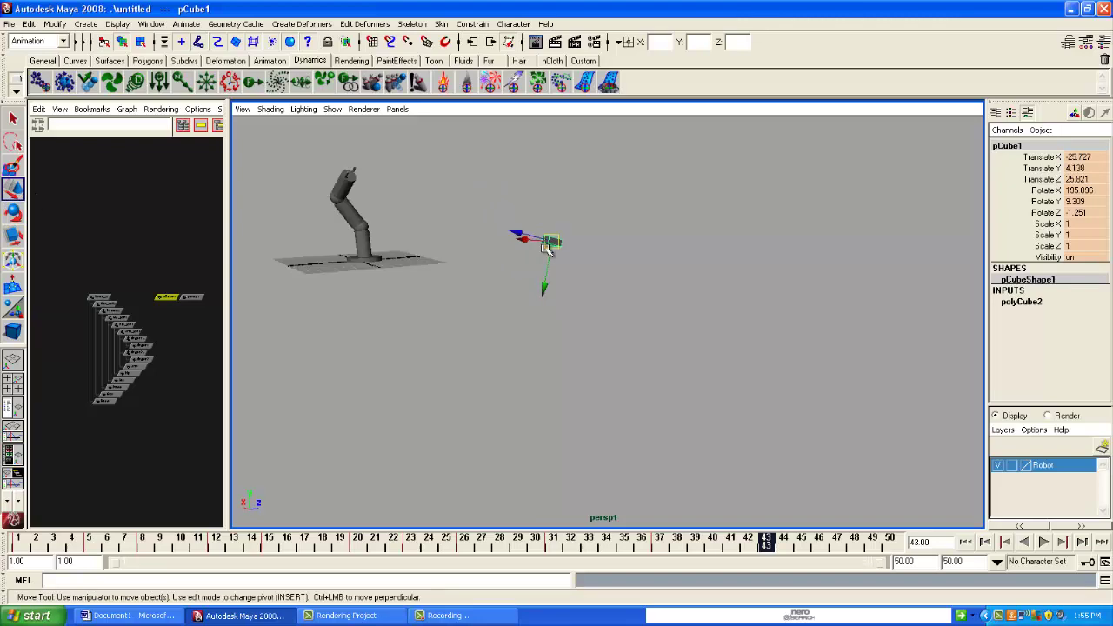
pyautogui.moveTo(549, 251); pyautogui.dragTo(549, 242)
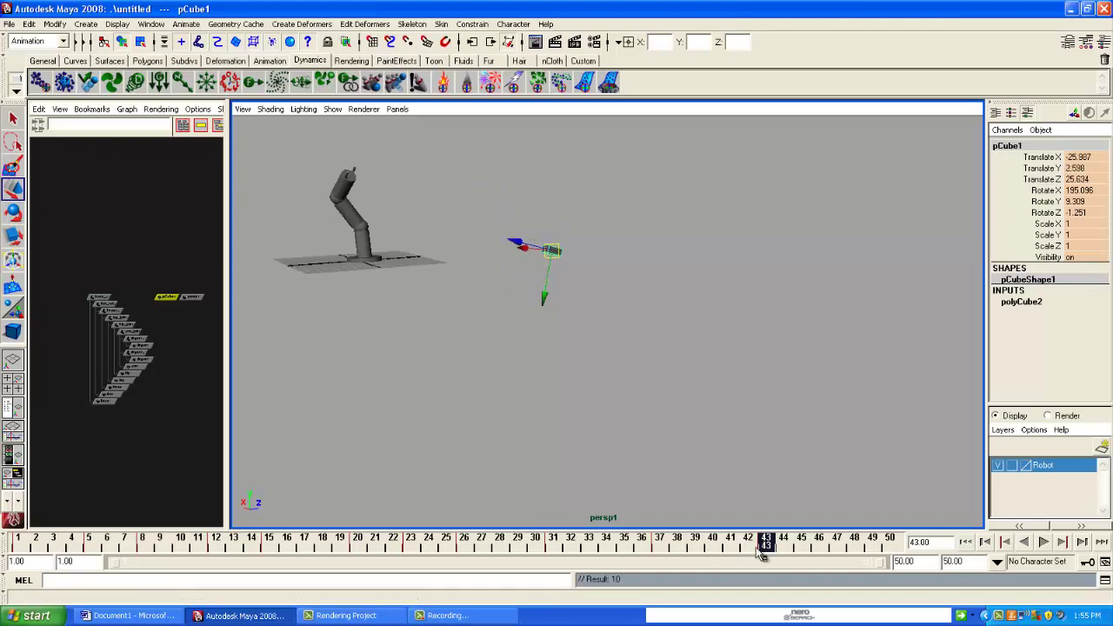
# Preview the throw, reframe the persp1 camera wider to fit both the arm and the cube, and keyframe the camera at frame 43
pyautogui.moveTo(761, 555)
pyautogui.mouseDown()
pyautogui.moveTo(33, 546)
pyautogui.moveTo(253, 553)
pyautogui.mouseUp()
pyautogui.moveTo(345, 552); pyautogui.dragTo(422, 552)
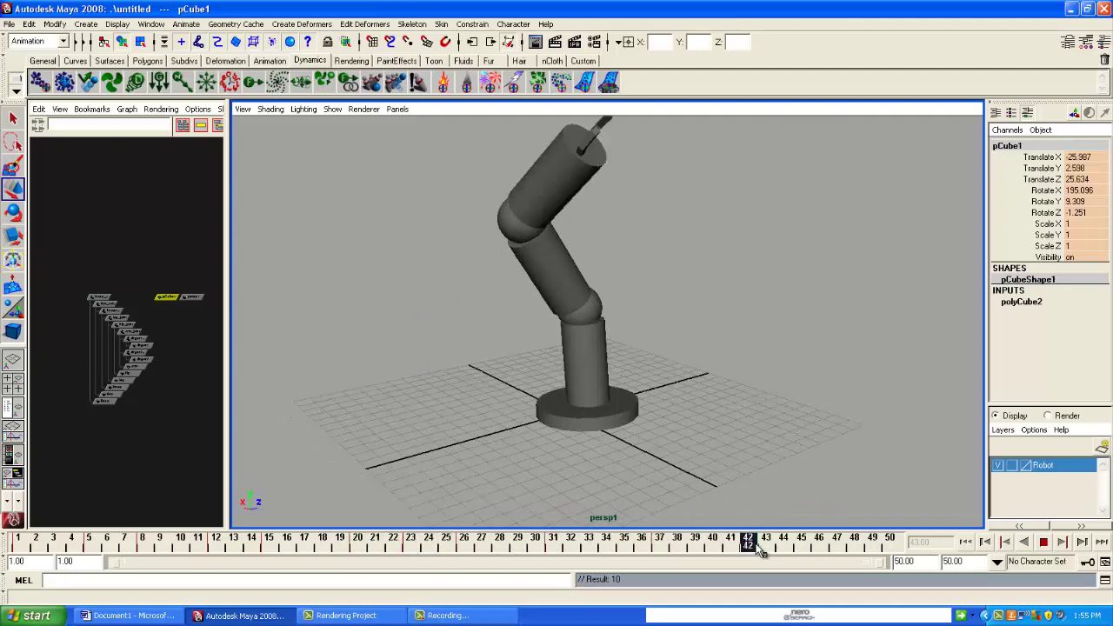
pyautogui.click(193, 296)
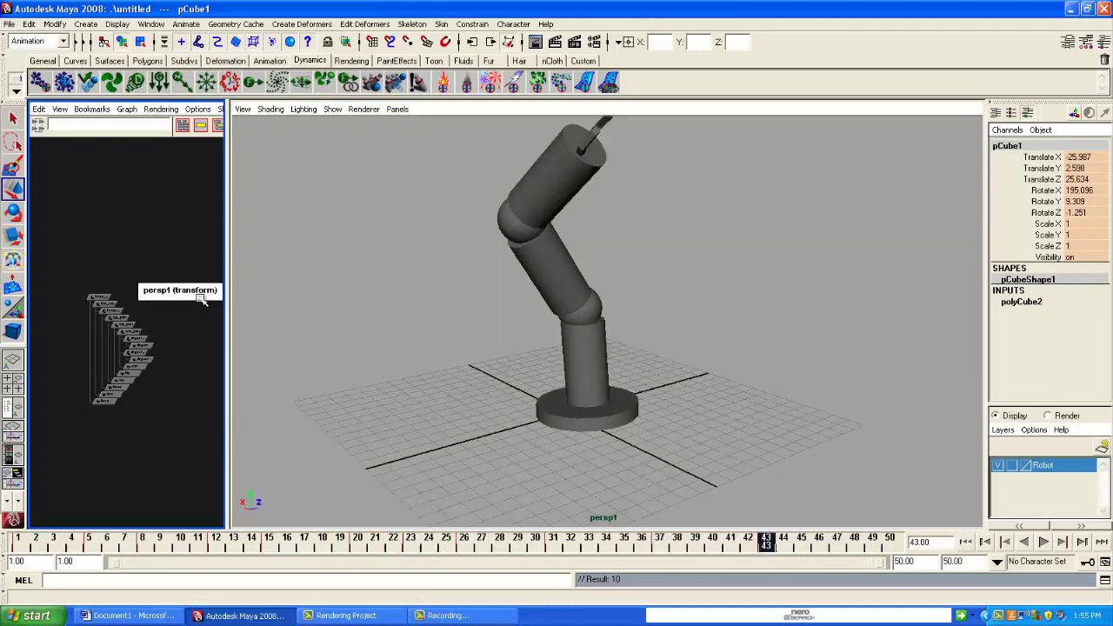
pyautogui.scroll(-4, 392, 342)
pyautogui.keyDown('alt'); pyautogui.moveTo(522, 346); pyautogui.dragTo(411, 358, button='middle'); pyautogui.keyUp('alt')
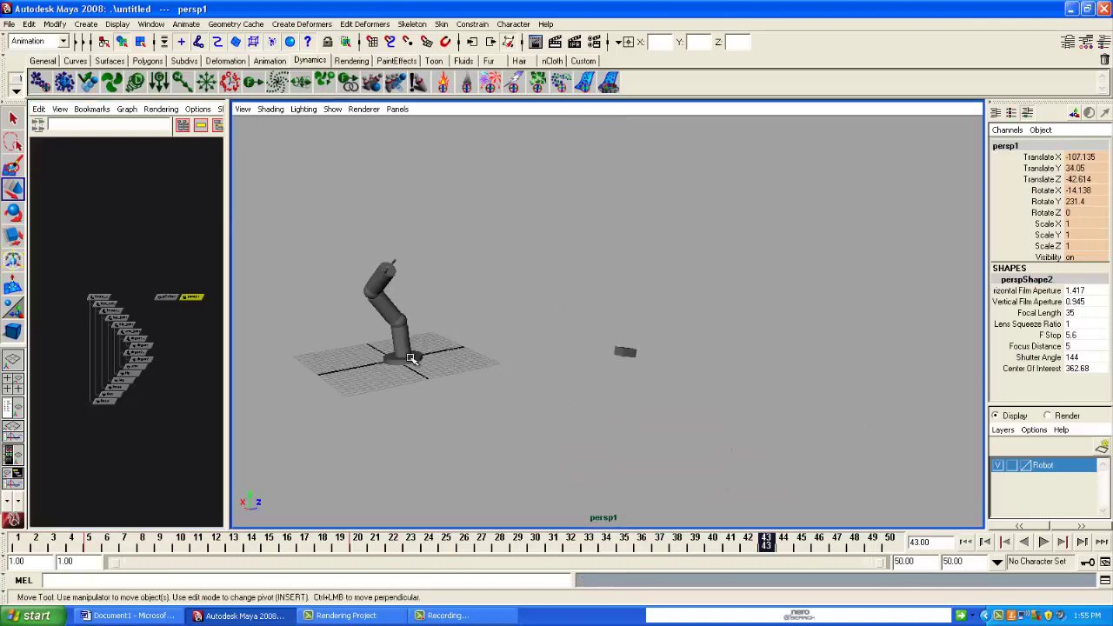
# Play the animation through to check the throw and camera motion, stop playback and return to frame 1
pyautogui.moveTo(766, 563); pyautogui.dragTo(710, 564)
pyautogui.moveTo(817, 564); pyautogui.dragTo(19, 541)
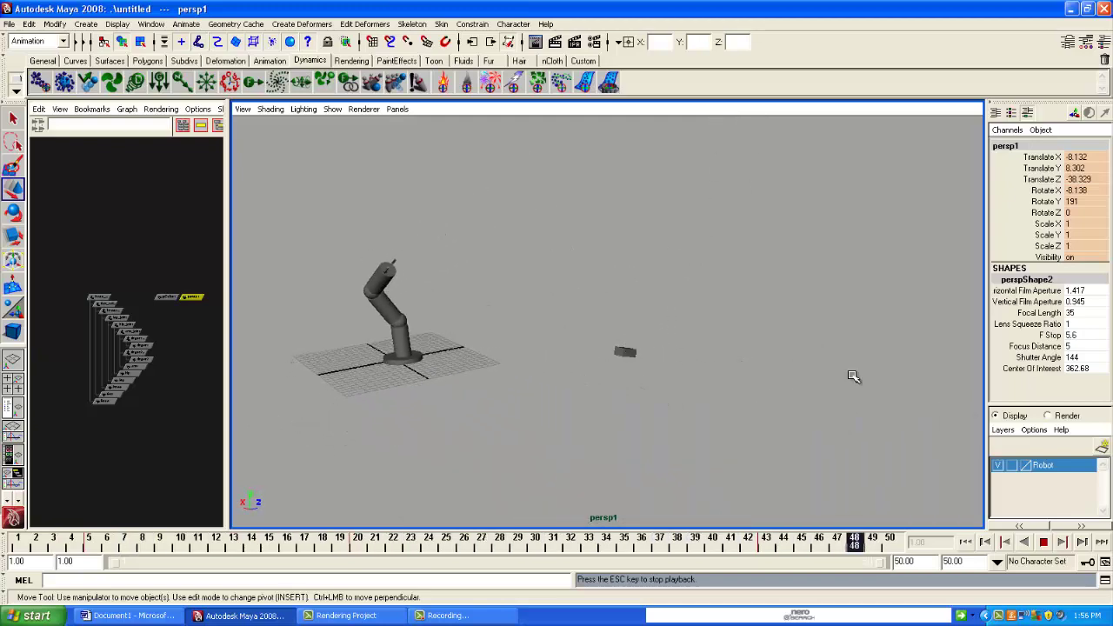
pyautogui.click(1045, 542)
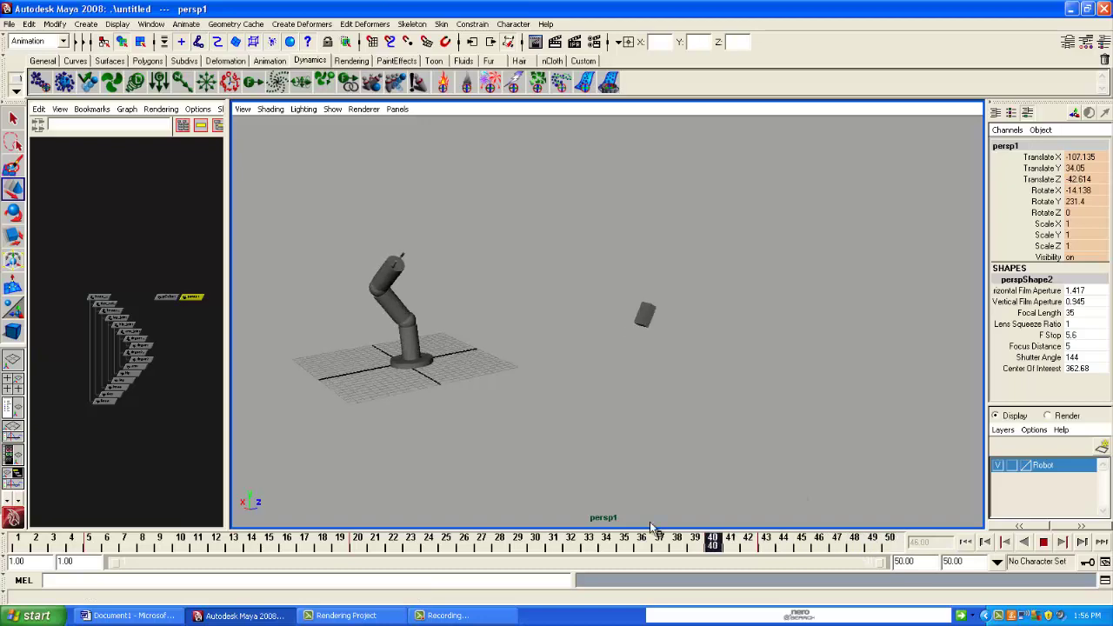
pyautogui.moveTo(650, 521); pyautogui.dragTo(11, 500)
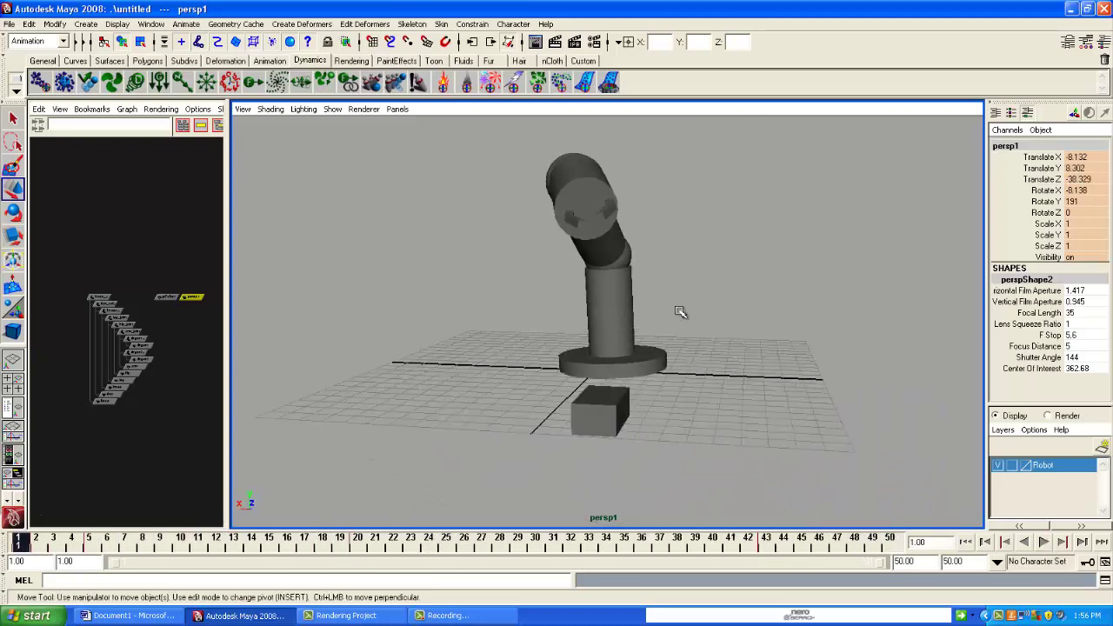